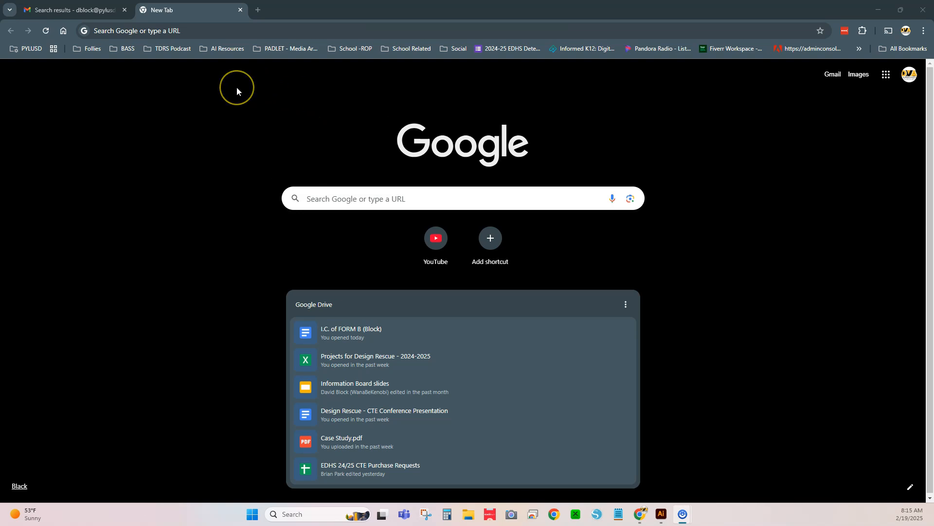
# - Search Google for "Shirt"
pyautogui.click(345, 194)
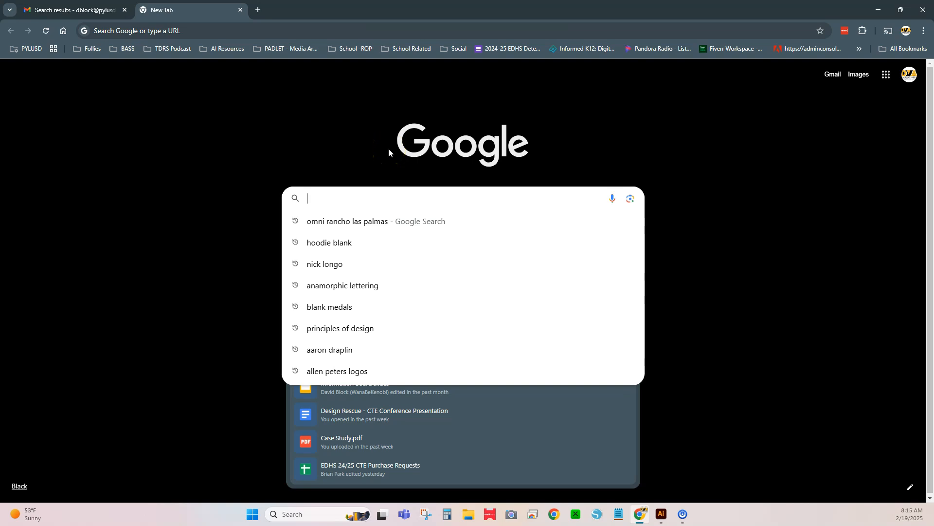
pyautogui.write('Shirt')
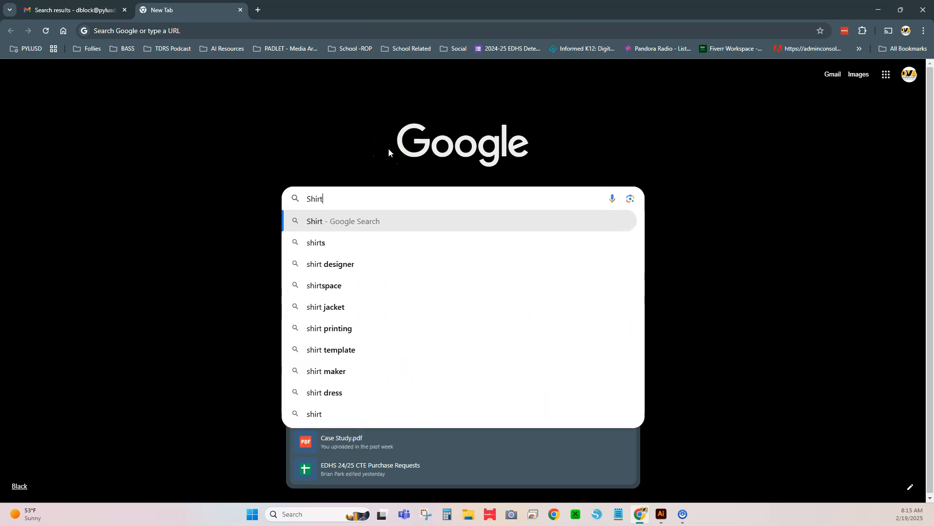
pyautogui.click(308, 220)
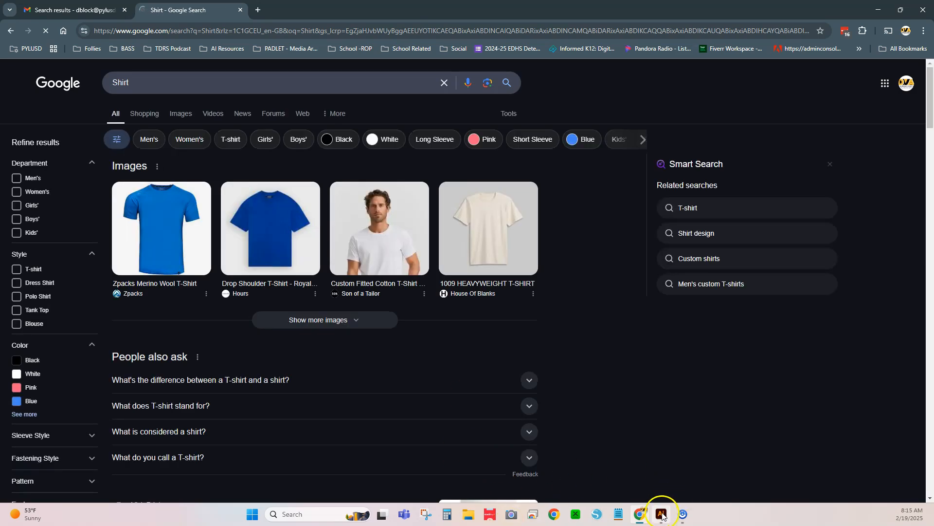
# - Switch to Illustrator and open the recent file SH1.ai
pyautogui.click(663, 515)
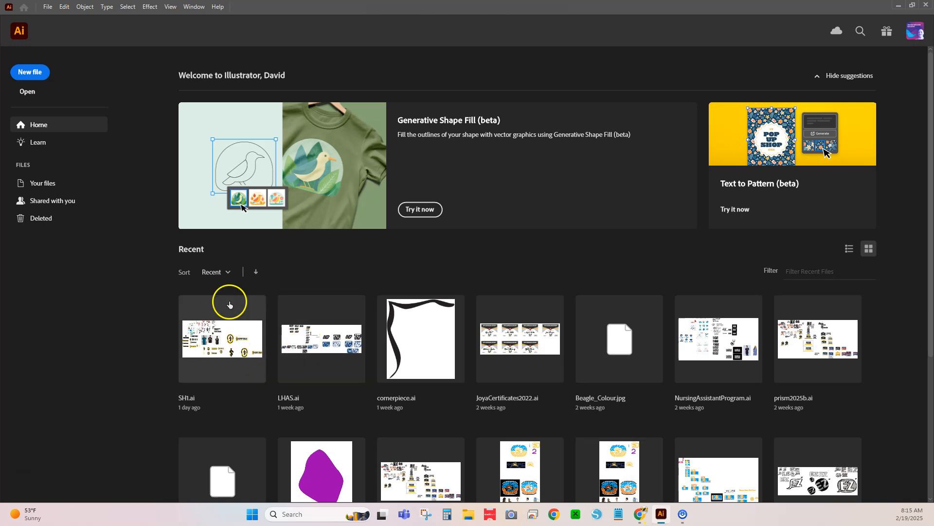
pyautogui.click(249, 372)
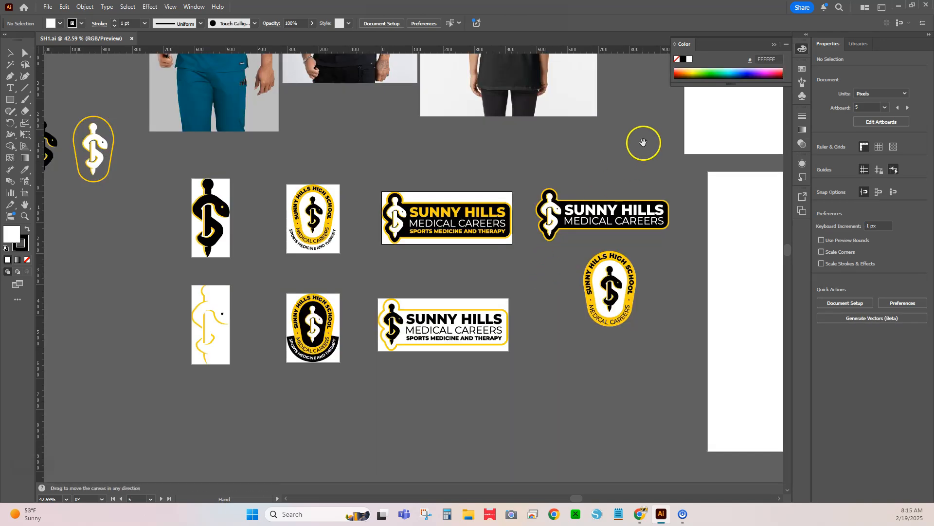
# - Examine the Sunny Hills logo artboards, type samples and existing shirt mockups across the whole document
pyautogui.moveTo(643, 142); pyautogui.dragTo(351, 355)
pyautogui.scroll(1, 141, 184)
pyautogui.moveTo(174, 186); pyautogui.dragTo(460, 243)
pyautogui.scroll(2, 346, 249)
pyautogui.scroll(-1, 346, 248)
pyautogui.moveTo(246, 248); pyautogui.dragTo(292, 257)
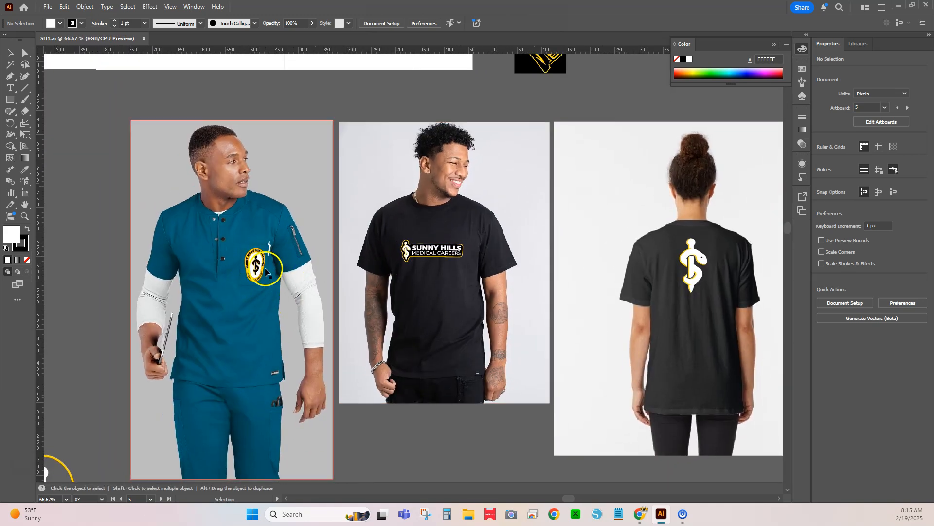
pyautogui.moveTo(513, 152); pyautogui.dragTo(226, 325)
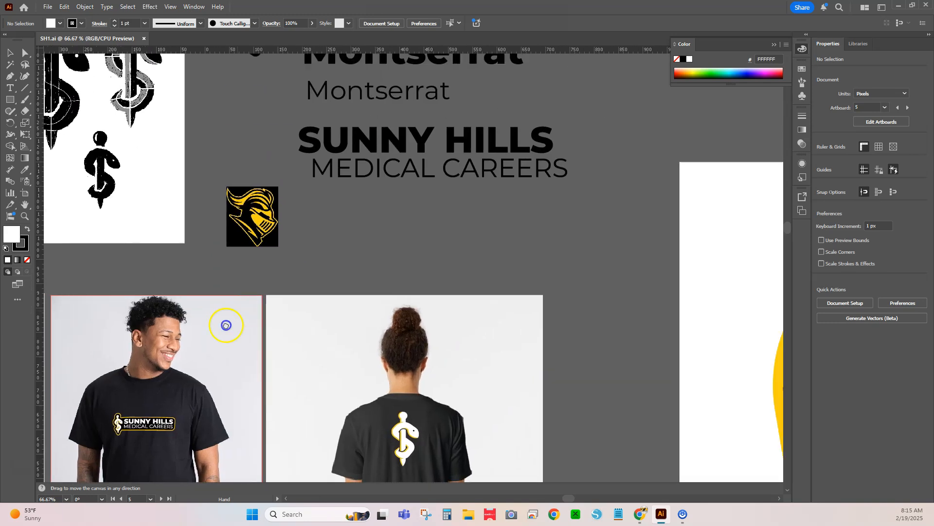
pyautogui.scroll(1, 509, 155)
pyautogui.scroll(-2, 401, 242)
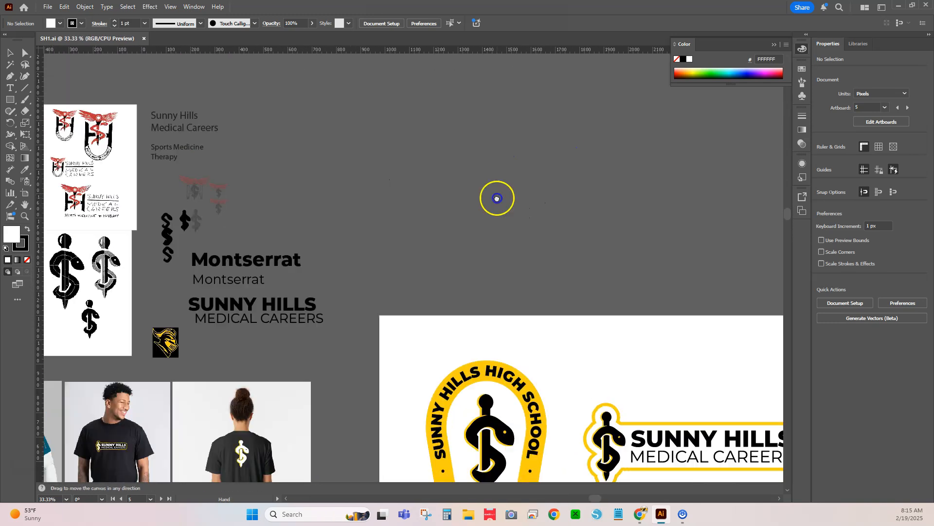
pyautogui.moveTo(497, 199); pyautogui.dragTo(341, 75)
pyautogui.scroll(-4, 407, 193)
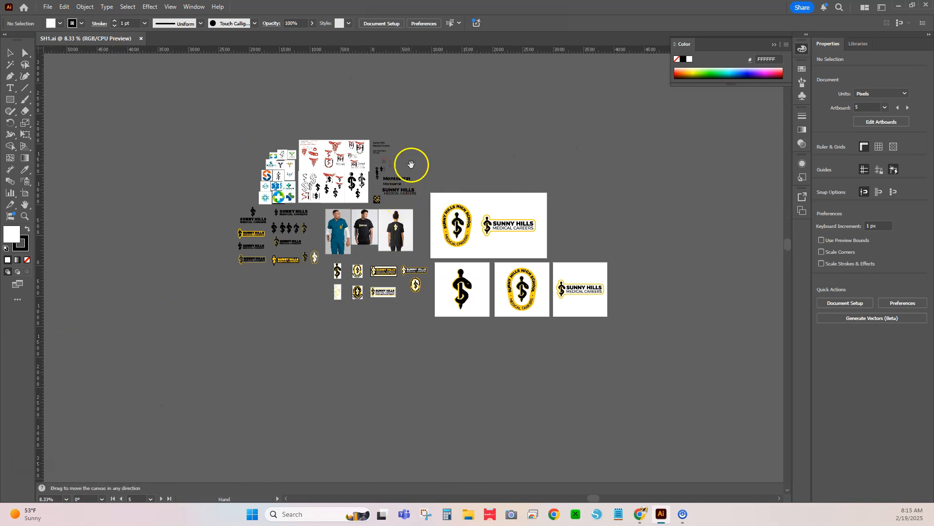
pyautogui.moveTo(411, 165); pyautogui.dragTo(420, 215)
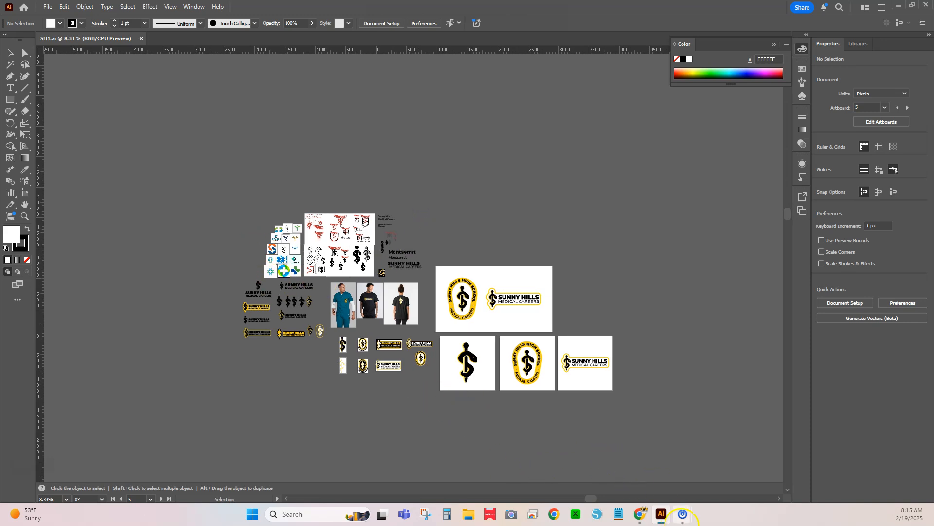
# - Switch to Chrome, search Google for "mug" and copy the image of the blue Artist Quote Ceramic Mug
pyautogui.click(642, 515)
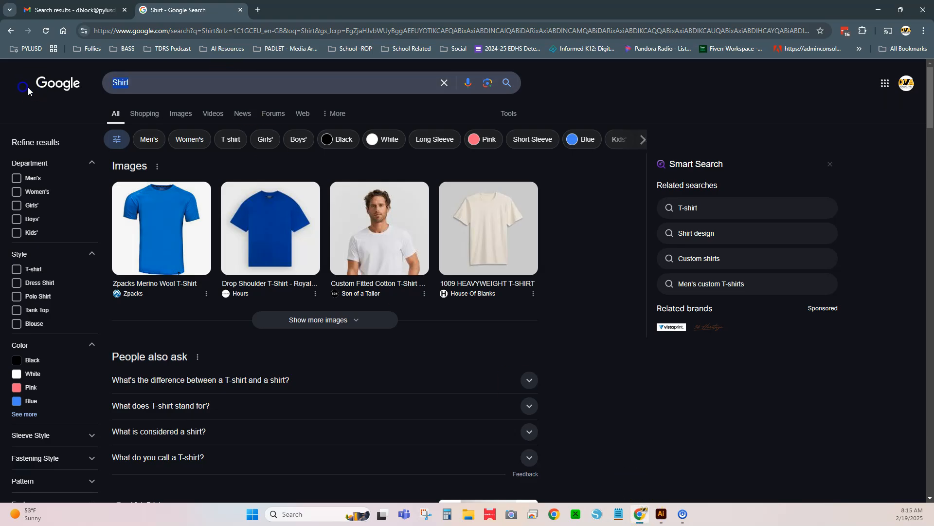
pyautogui.write('mug')
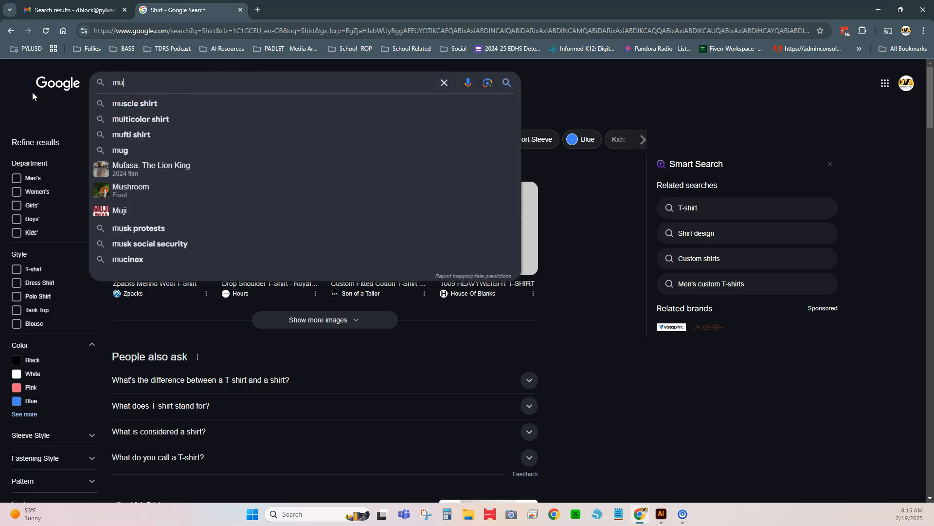
pyautogui.press('Return')
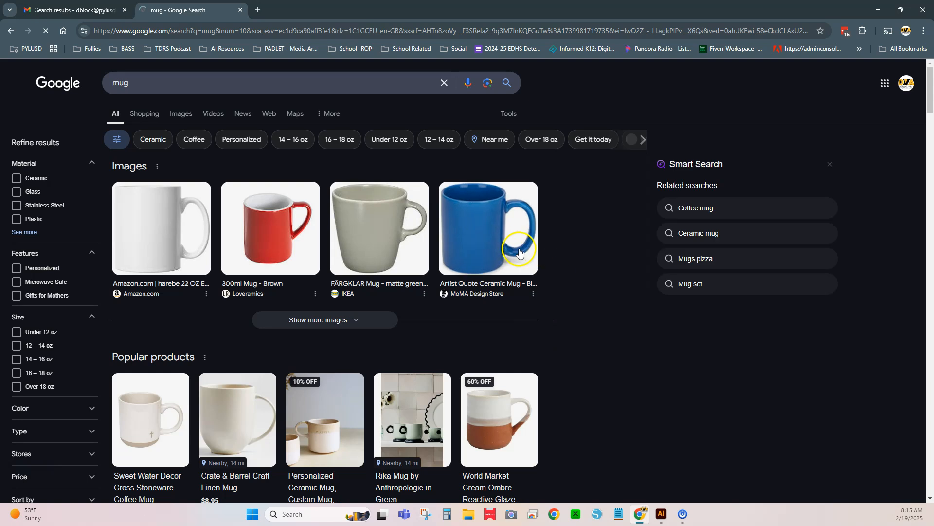
pyautogui.click(506, 242)
pyautogui.rightClick(835, 309)
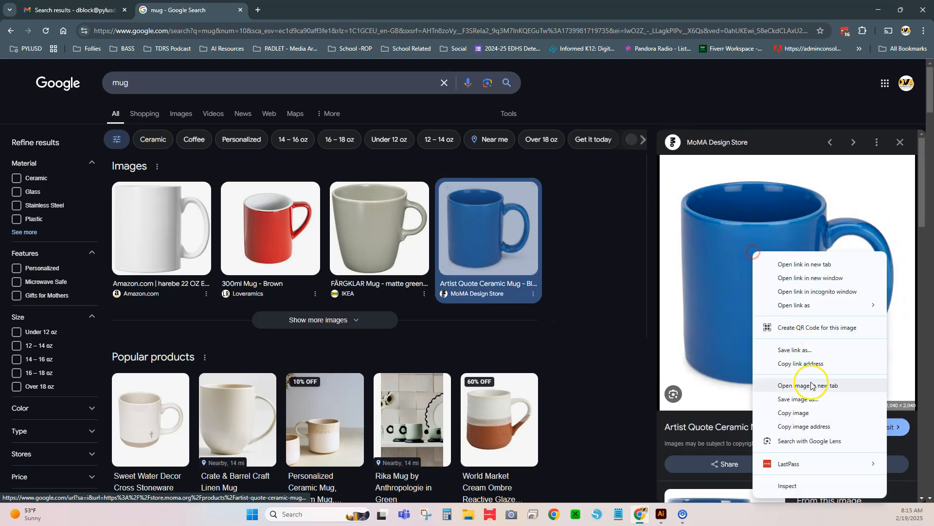
pyautogui.click(791, 413)
# - Paste the mug image into the Illustrator document, scale it to about 510 px square and place it above the large logo artboard
pyautogui.hotkey('alt', 'Tab')
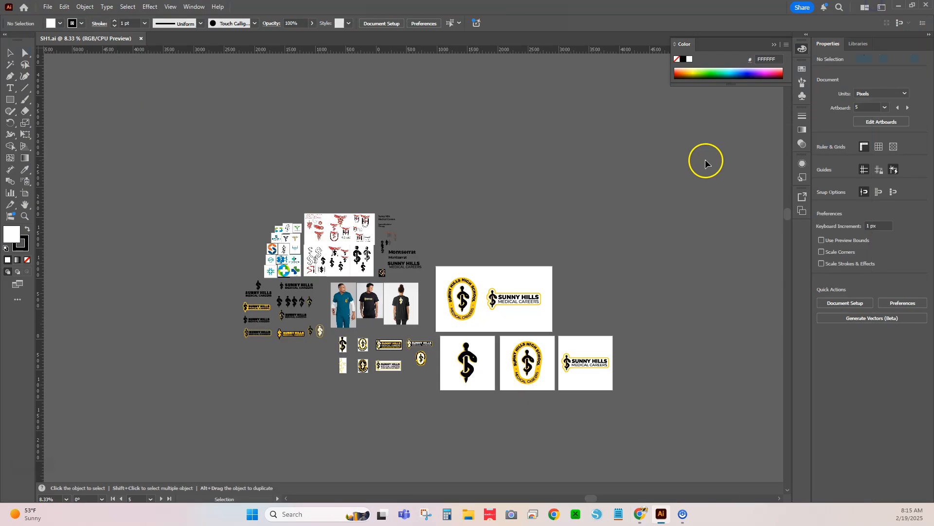
pyautogui.hotkey('ctrl', 'v')
pyautogui.moveTo(428, 277); pyautogui.dragTo(480, 184)
pyautogui.moveTo(557, 141); pyautogui.dragTo(464, 212)
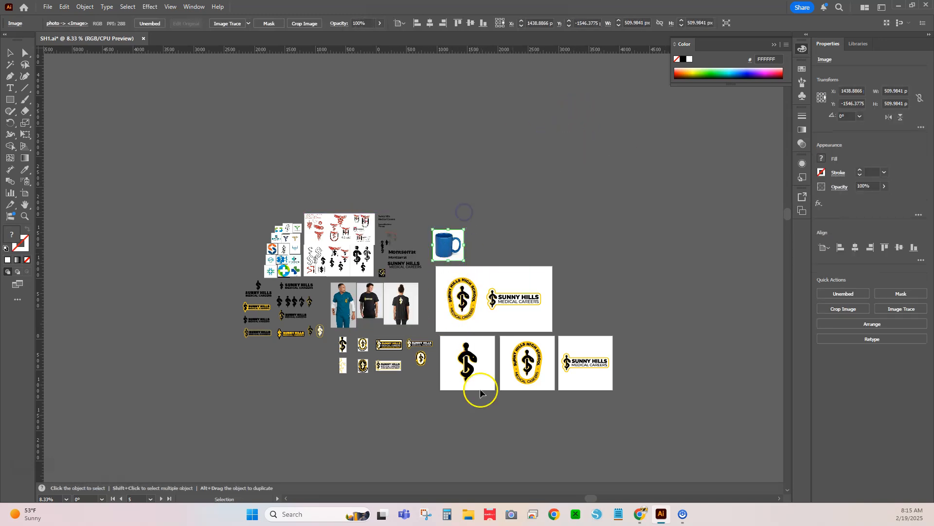
# - Switch to Chrome and search Google Images for "water bottle"
pyautogui.click(639, 515)
pyautogui.click(353, 84)
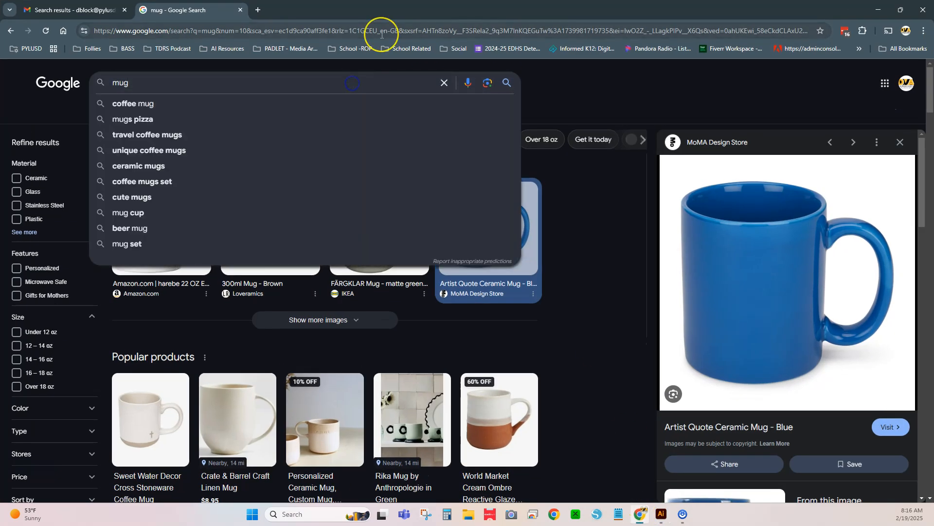
pyautogui.press('BackSpace')
pyautogui.press('BackSpace')
pyautogui.press('BackSpace')
pyautogui.write('wate')
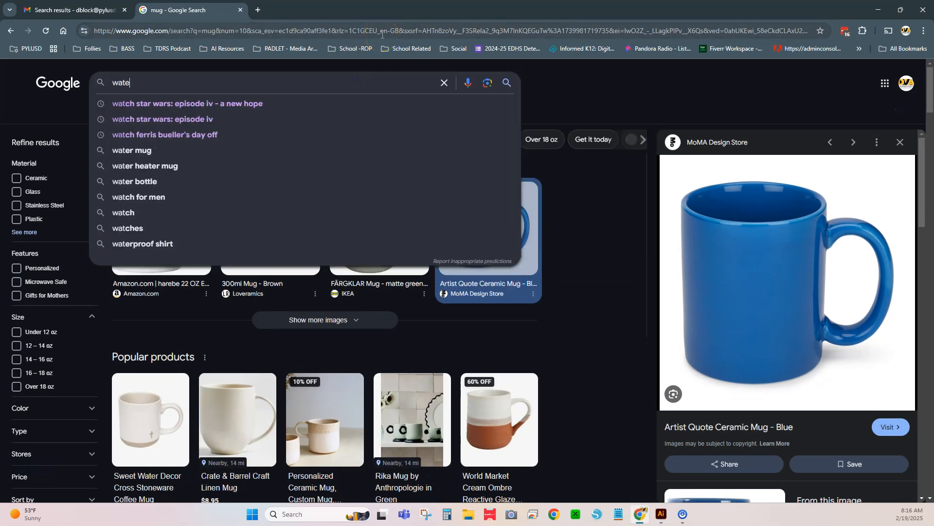
pyautogui.write('r bottle')
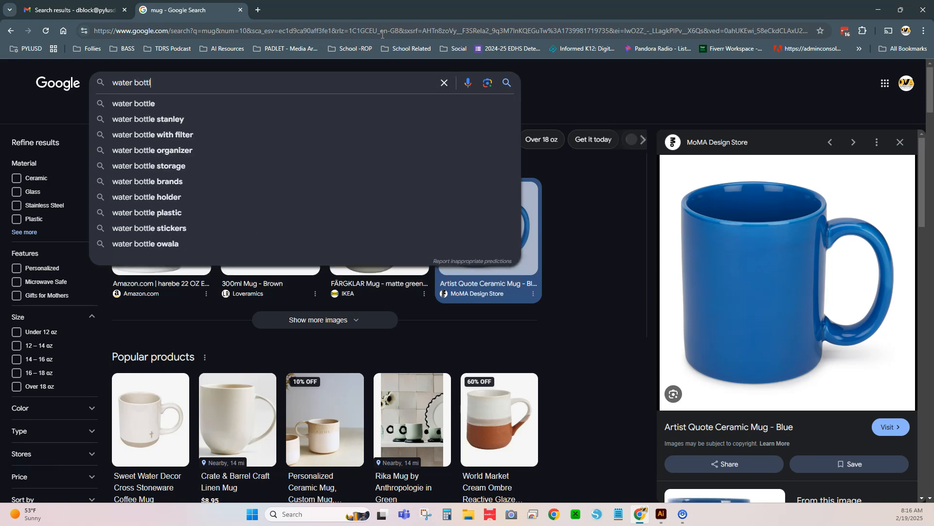
pyautogui.press('Return')
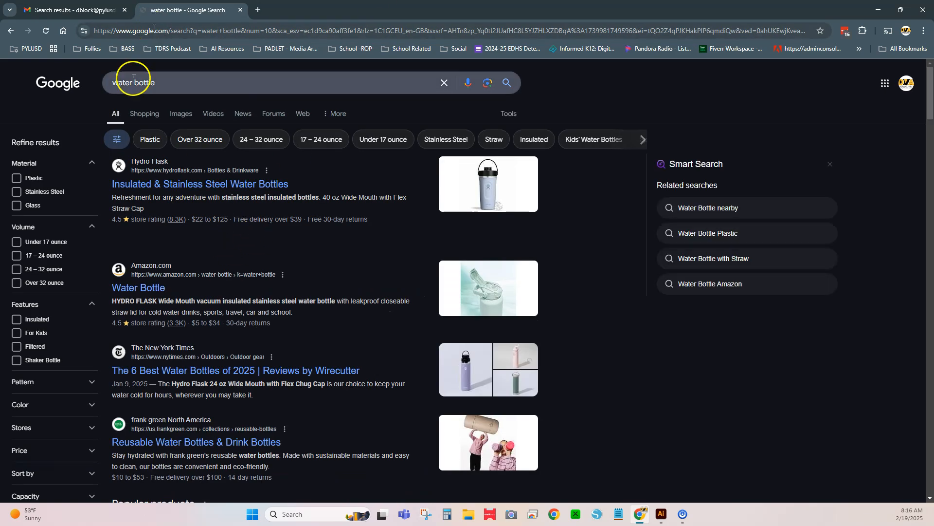
pyautogui.click(187, 120)
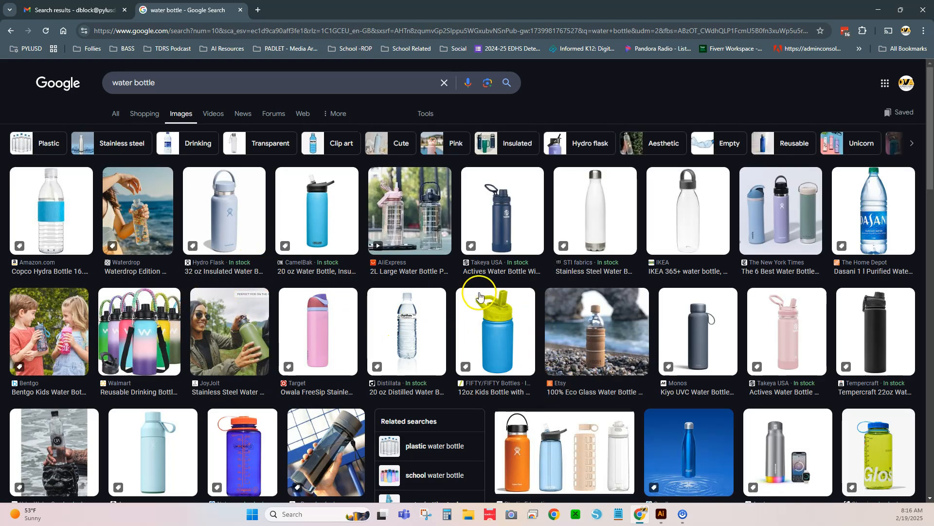
# - Copy the image of the blue Swell Recycled Original Bottle from the image results
pyautogui.scroll(-3, 584, 369)
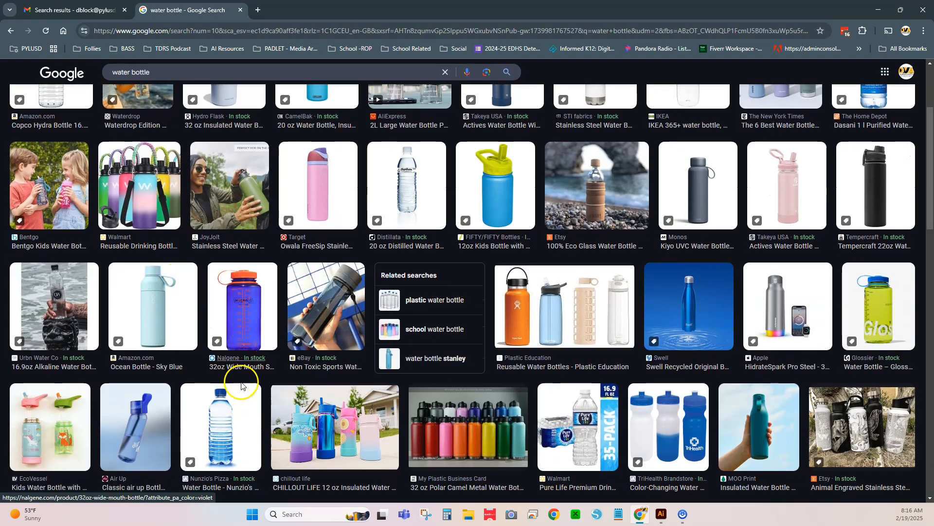
pyautogui.click(690, 312)
pyautogui.rightClick(746, 250)
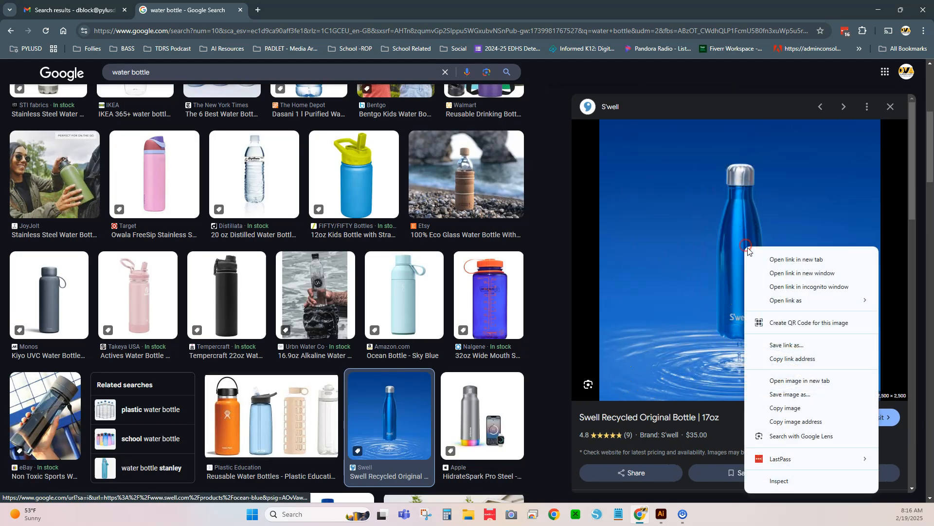
pyautogui.click(779, 403)
# - Paste the bottle image into the Illustrator document, scale it to about 701 px square and place it beside the mug
pyautogui.click(878, 9)
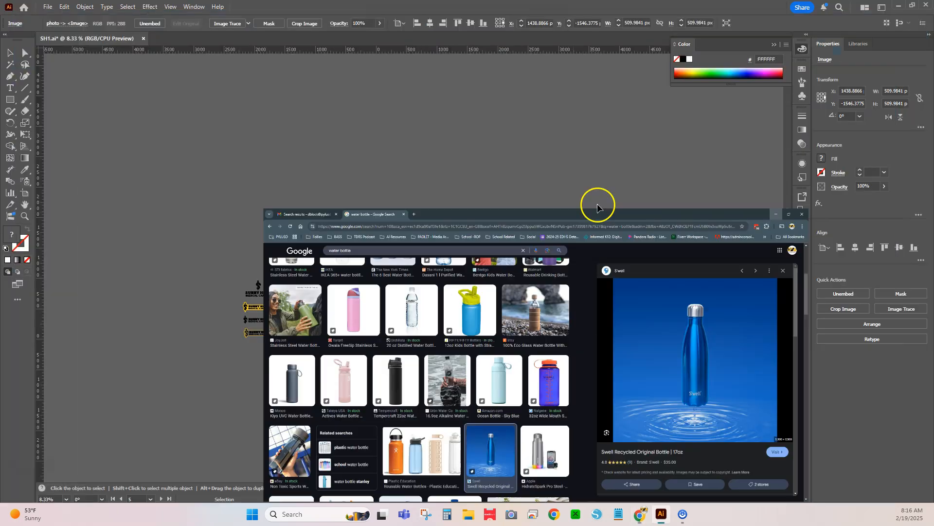
pyautogui.hotkey('ctrl', 'v')
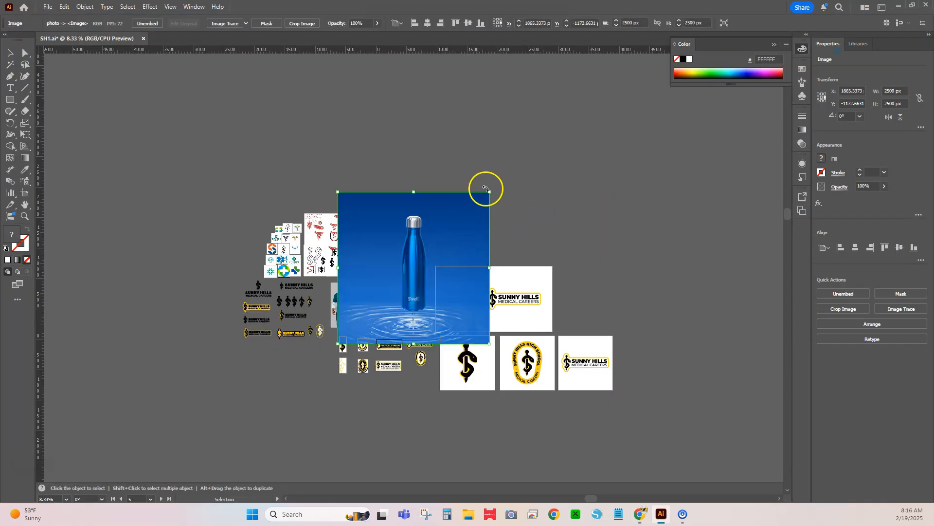
pyautogui.moveTo(490, 192); pyautogui.dragTo(492, 245)
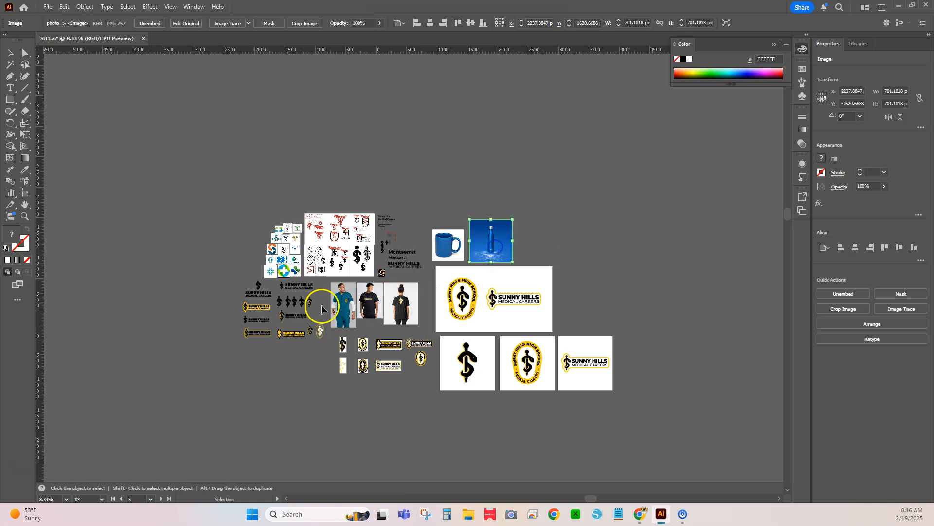
# - Move the teal scrubs mockup beside the bottle image, on the side away from the mug
pyautogui.click(347, 306)
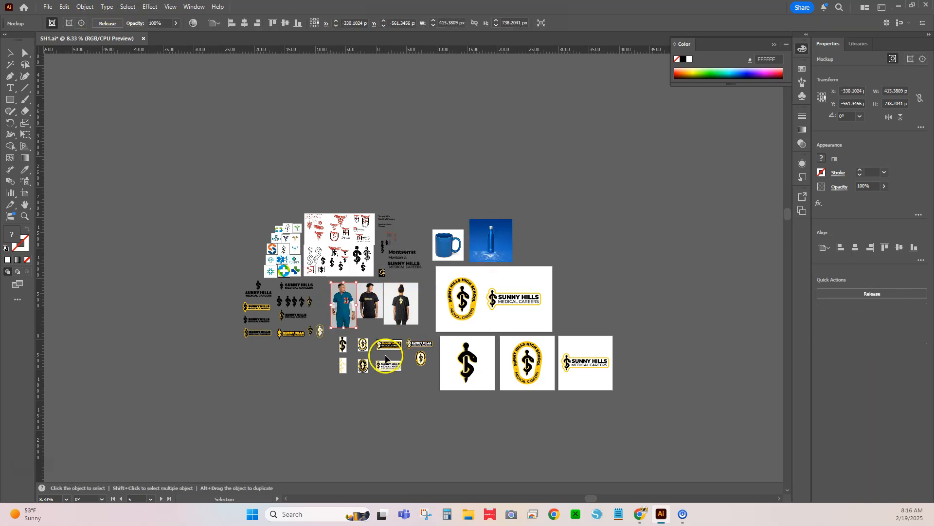
pyautogui.moveTo(340, 321); pyautogui.dragTo(524, 252)
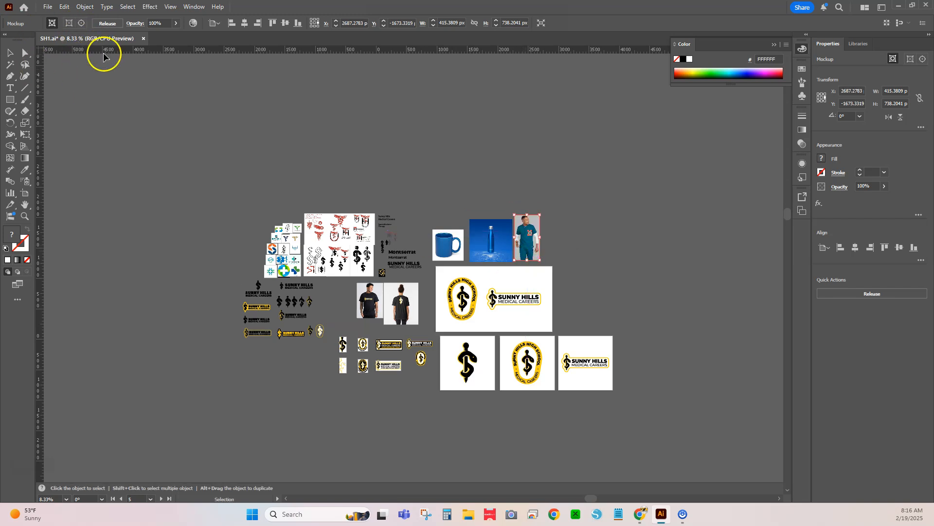
# - Duplicate the oval badge and the horizontal Sunny Hills logo from the large artboard, placing the copies above the product photos
pyautogui.scroll(1, 565, 229)
pyautogui.moveTo(432, 296); pyautogui.dragTo(393, 271)
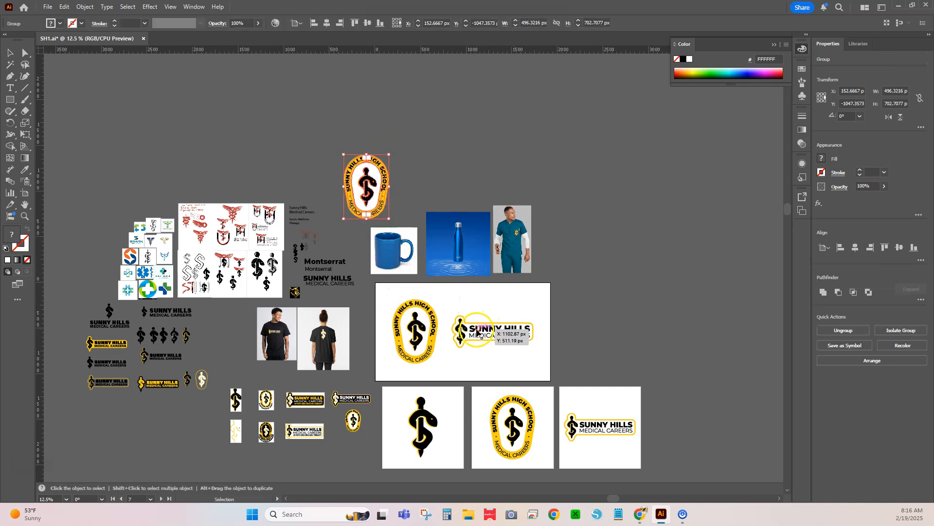
pyautogui.moveTo(370, 199); pyautogui.dragTo(465, 188)
pyautogui.moveTo(494, 322); pyautogui.dragTo(382, 208)
# - Scale the horizontal logo copy to about 295 x 117 px and place it over the body of the mug
pyautogui.scroll(2, 427, 210)
pyautogui.moveTo(418, 172); pyautogui.dragTo(309, 285)
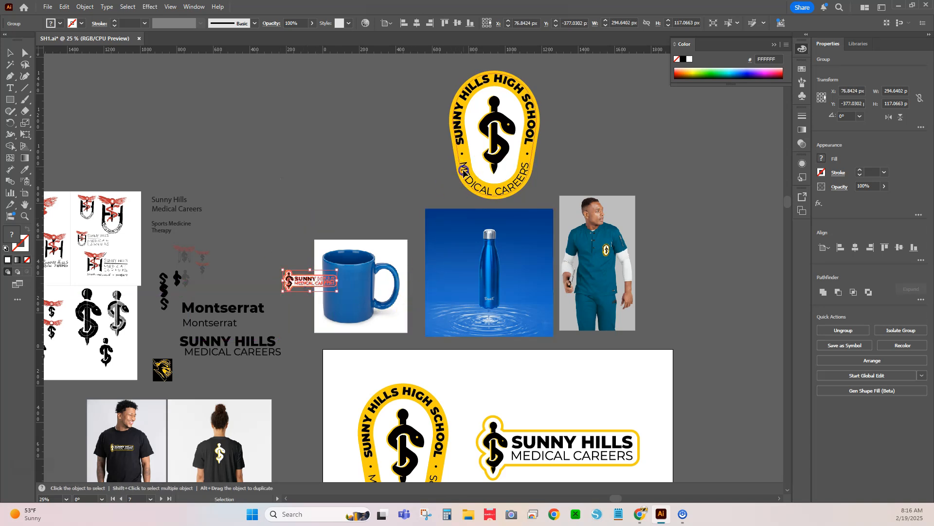
pyautogui.moveTo(464, 171); pyautogui.dragTo(416, 184)
pyautogui.moveTo(292, 283); pyautogui.dragTo(327, 291)
# - Scale down the oval badge copy and place it over the water bottle
pyautogui.click(444, 128)
pyautogui.click(489, 84)
pyautogui.moveTo(494, 85); pyautogui.dragTo(487, 272)
# - Create a mockup from the mug image and the horizontal logo, and move the Mockup panel clear of the product photos
pyautogui.click(356, 164)
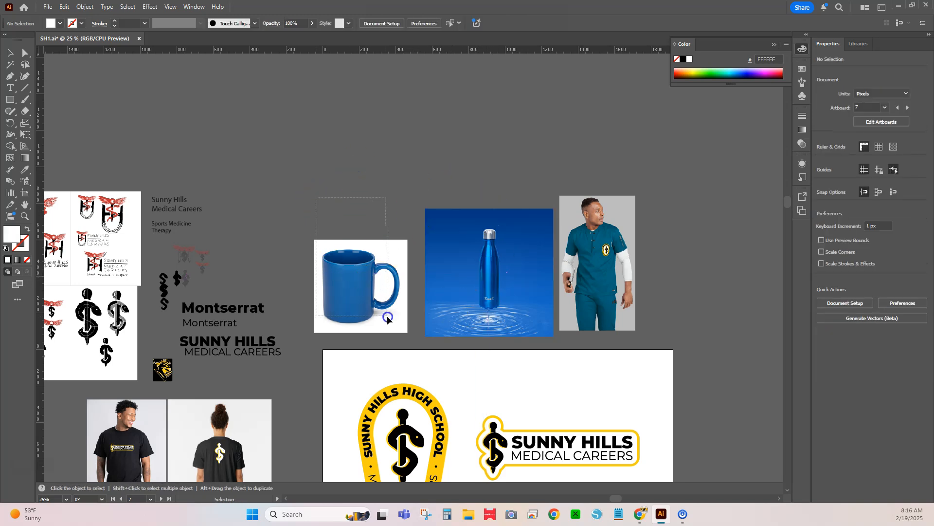
pyautogui.moveTo(387, 316); pyautogui.dragTo(387, 316)
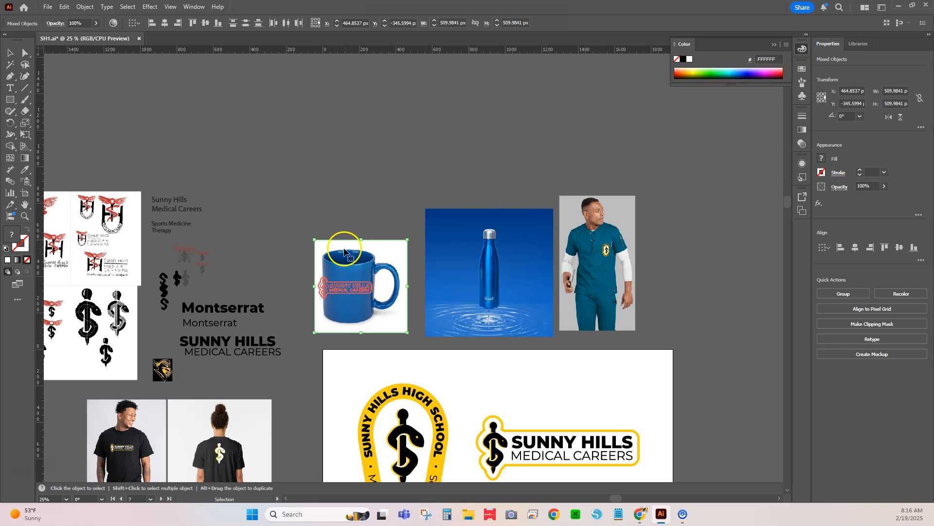
pyautogui.click(84, 8)
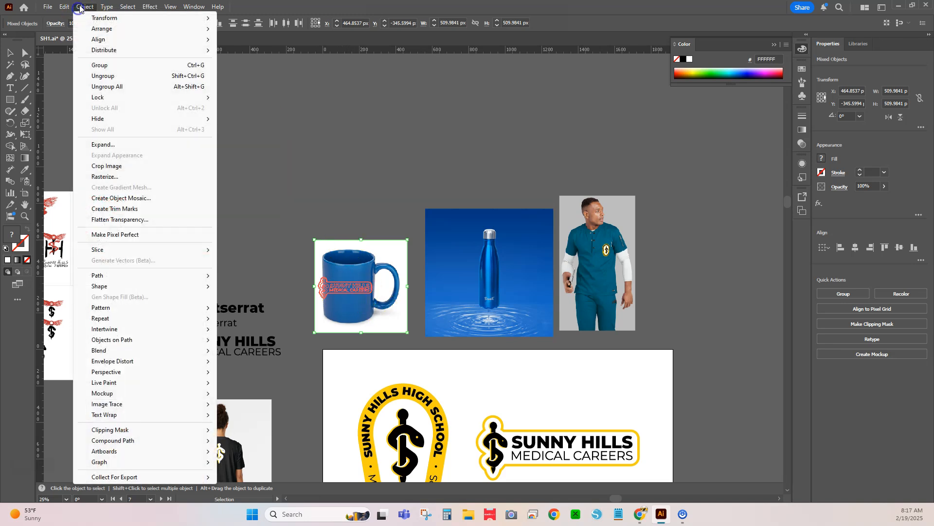
pyautogui.moveTo(122, 392)
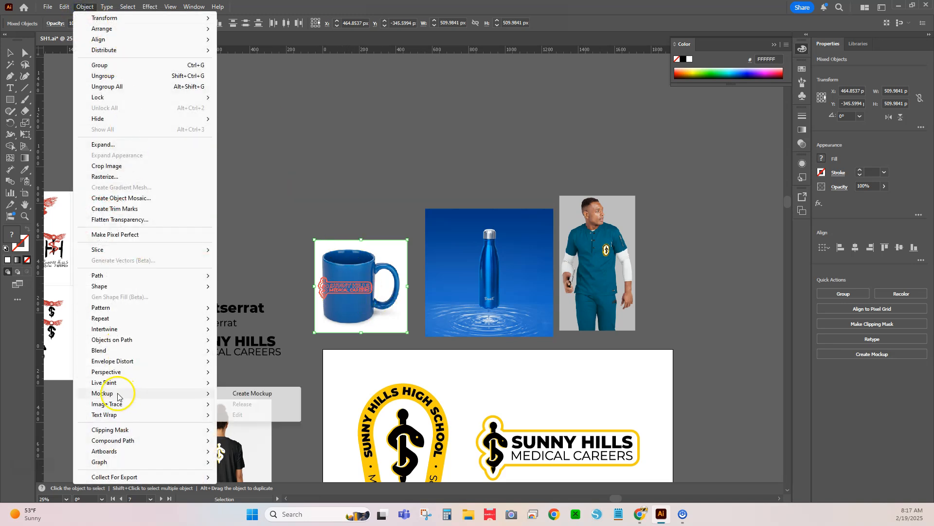
pyautogui.click(243, 393)
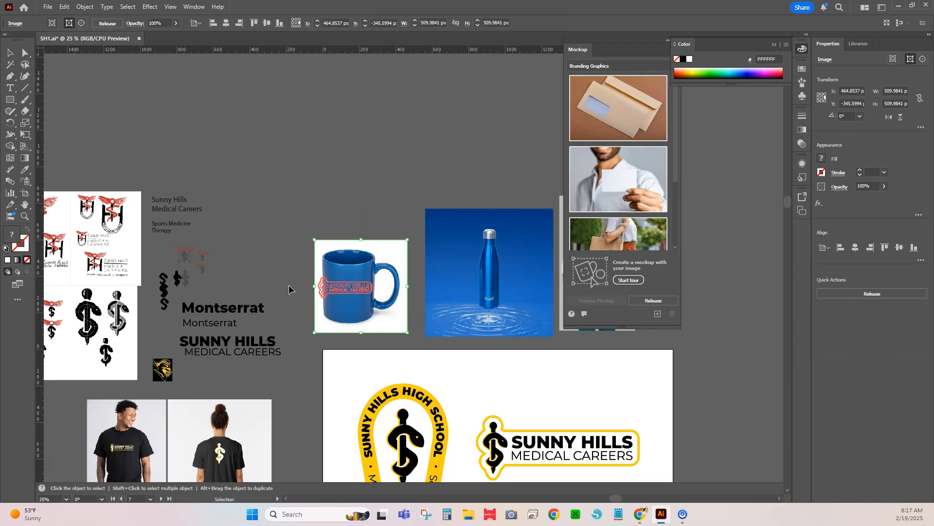
pyautogui.moveTo(609, 40); pyautogui.dragTo(690, 94)
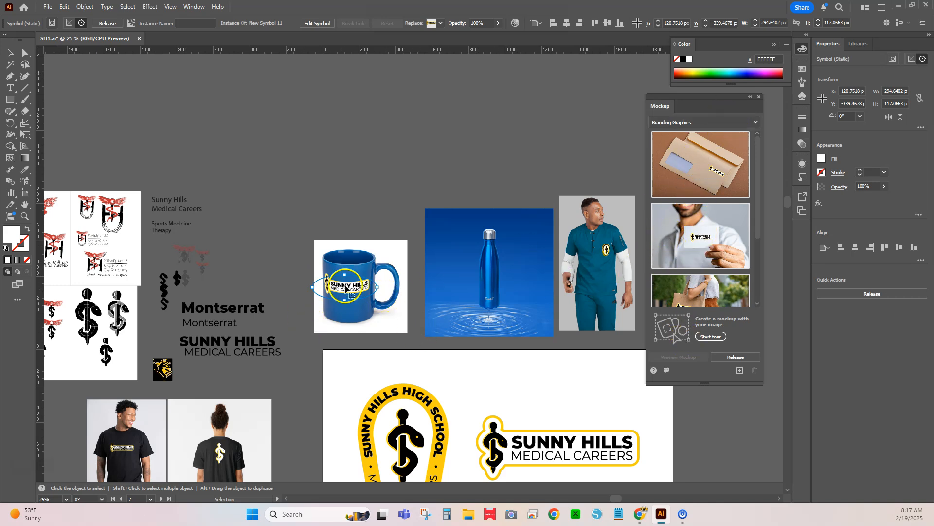
# - Shift the horizontal logo slightly on the mug body and resize it to about 284 x 132 px
pyautogui.scroll(3, 348, 298)
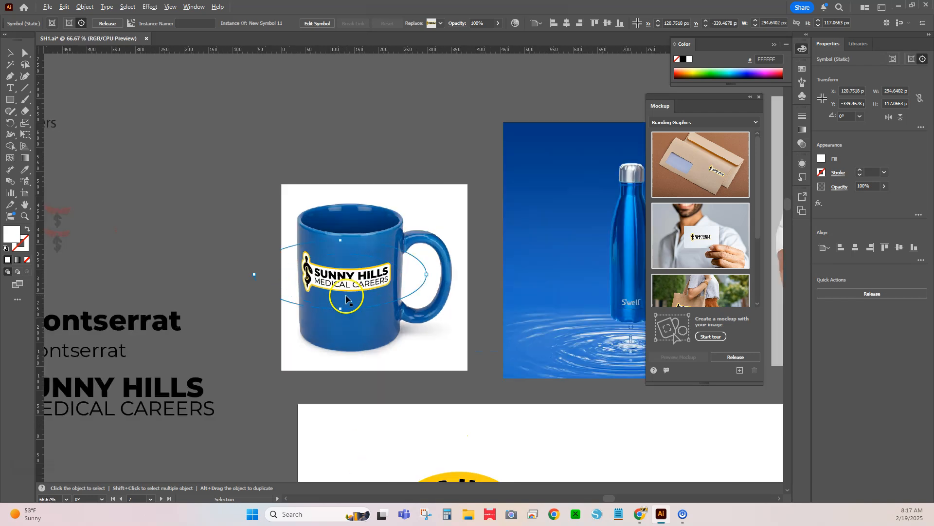
pyautogui.moveTo(255, 237)
pyautogui.mouseDown()
pyautogui.moveTo(254, 263)
pyautogui.moveTo(258, 248)
pyautogui.moveTo(221, 271)
pyautogui.moveTo(237, 276)
pyautogui.moveTo(229, 273)
pyautogui.moveTo(358, 244)
pyautogui.moveTo(373, 253)
pyautogui.moveTo(358, 256)
pyautogui.moveTo(348, 280)
pyautogui.moveTo(359, 292)
pyautogui.moveTo(377, 261)
pyautogui.moveTo(268, 292)
pyautogui.moveTo(266, 250)
pyautogui.moveTo(255, 250)
pyautogui.mouseUp()
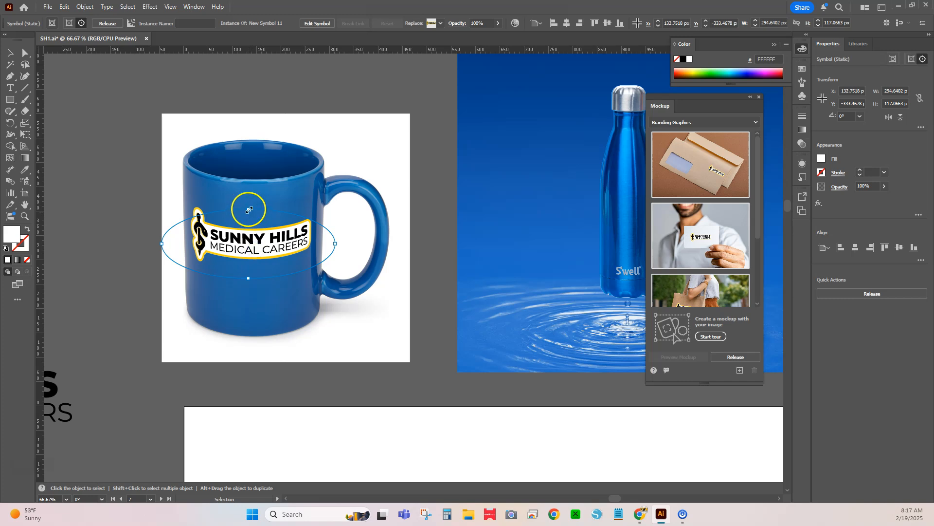
pyautogui.moveTo(249, 209); pyautogui.dragTo(249, 181)
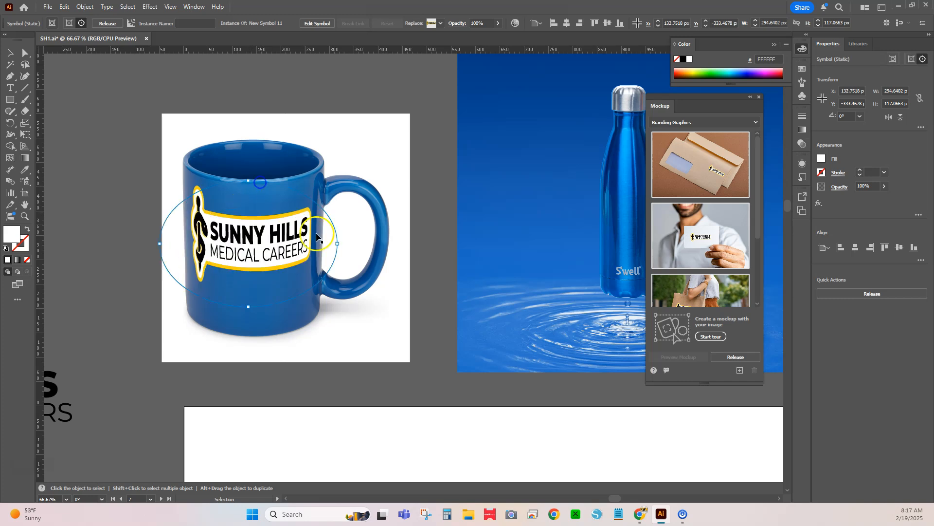
pyautogui.moveTo(339, 245); pyautogui.dragTo(360, 242)
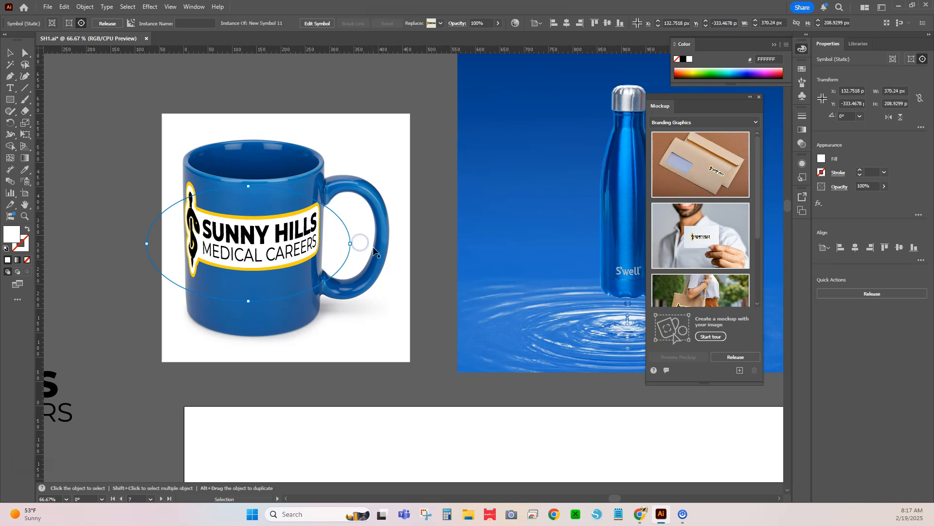
pyautogui.moveTo(249, 190); pyautogui.dragTo(249, 209)
pyautogui.moveTo(348, 245); pyautogui.dragTo(334, 245)
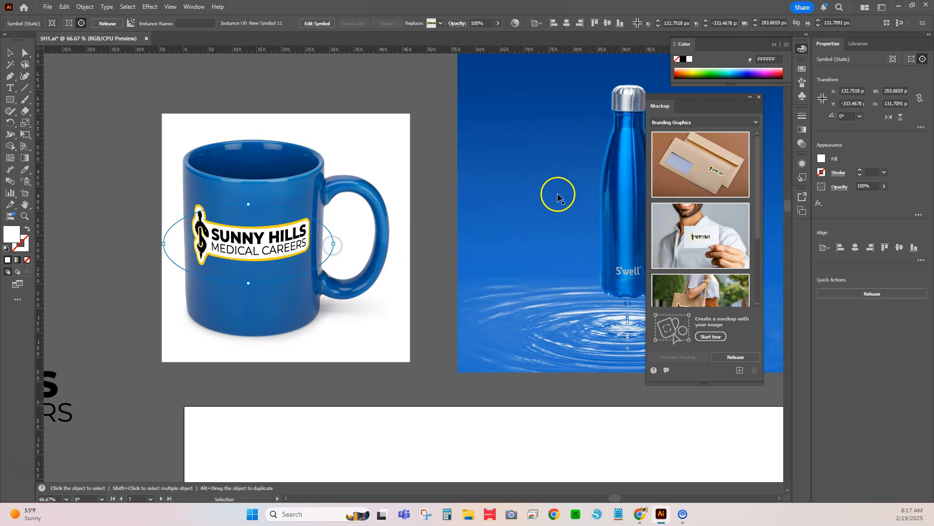
# - Create a mockup from the water bottle photo and the oval badge placed over it
pyautogui.scroll(-2, 586, 211)
pyautogui.moveTo(586, 210); pyautogui.dragTo(369, 270)
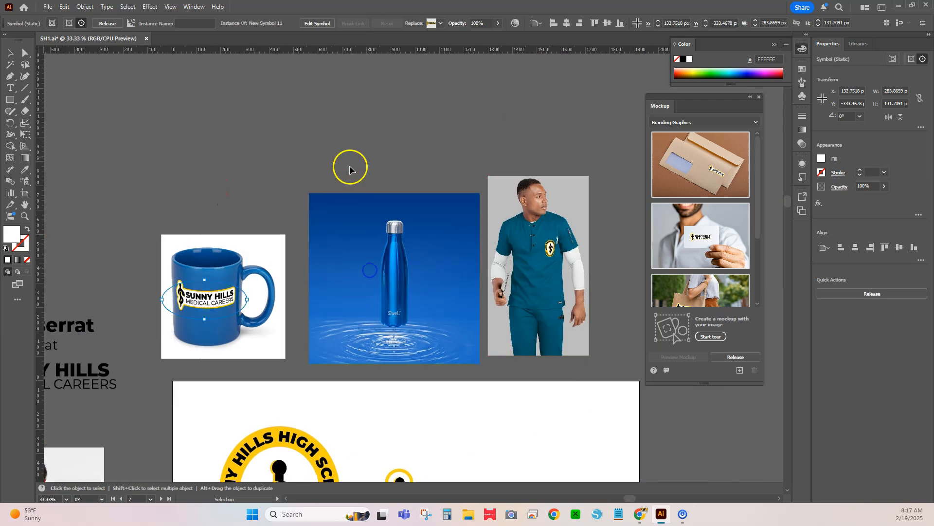
pyautogui.click(417, 317)
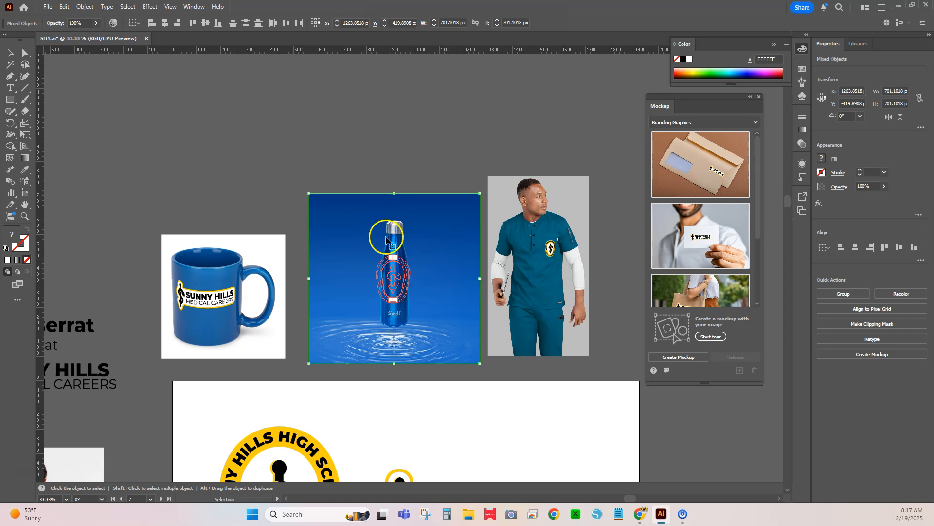
pyautogui.click(394, 116)
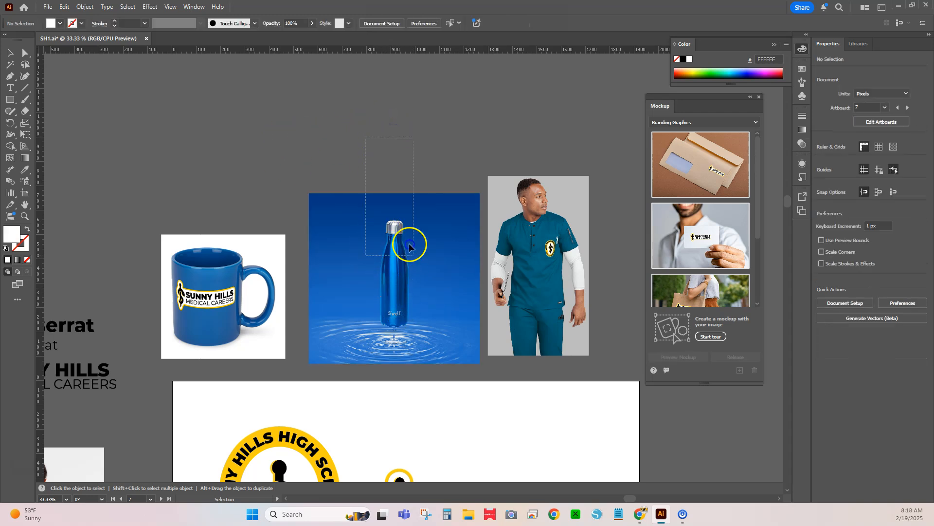
pyautogui.click(408, 244)
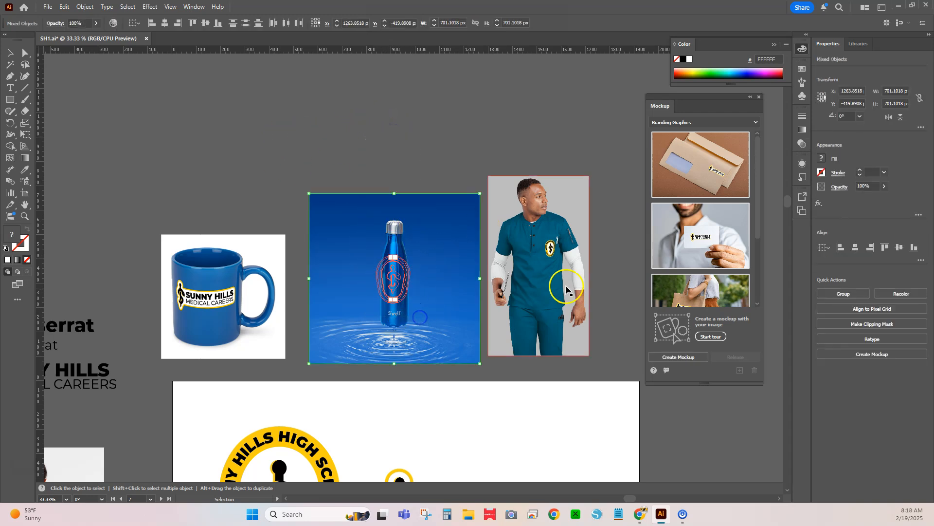
pyautogui.click(675, 358)
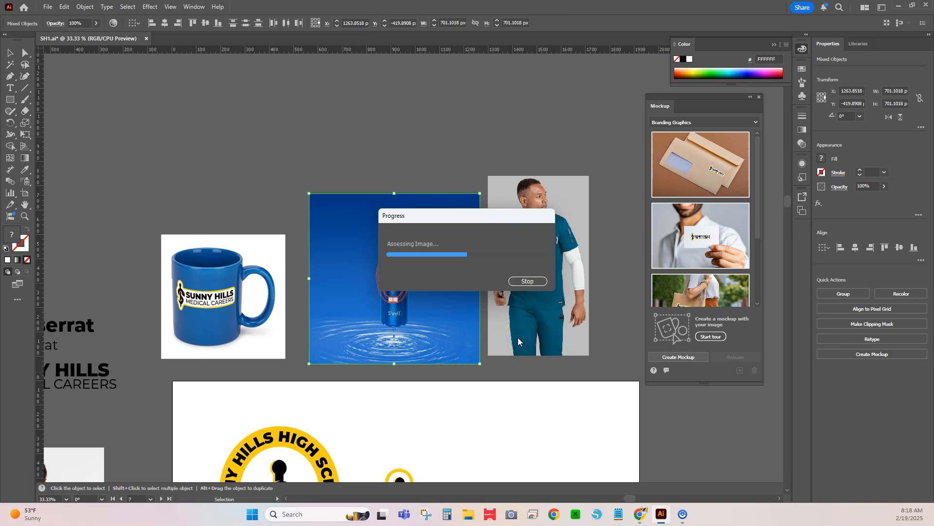
pyautogui.click(496, 355)
pyautogui.click(412, 306)
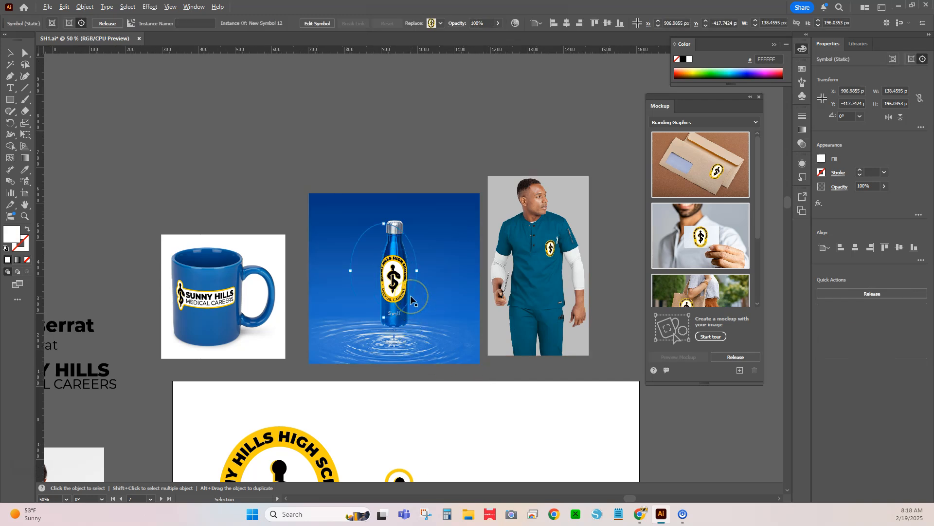
# - Centre the oval badge on the front of the water bottle so it wraps evenly above the S'well name
pyautogui.scroll(4, 411, 299)
pyautogui.moveTo(351, 224); pyautogui.dragTo(356, 266)
pyautogui.moveTo(351, 267); pyautogui.dragTo(349, 267)
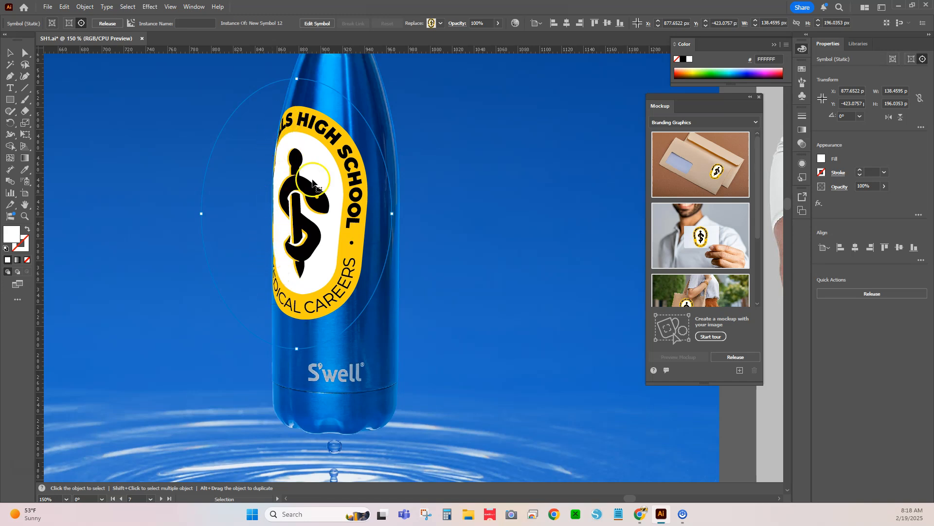
pyautogui.moveTo(375, 238); pyautogui.dragTo(363, 253)
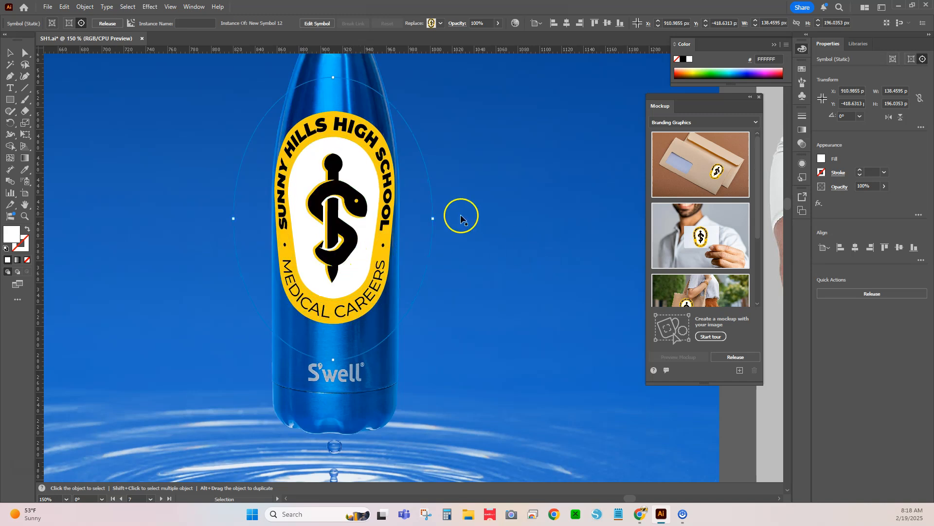
pyautogui.moveTo(440, 226); pyautogui.dragTo(441, 234)
pyautogui.moveTo(444, 269); pyautogui.dragTo(405, 288)
pyautogui.moveTo(431, 239); pyautogui.dragTo(437, 220)
pyautogui.scroll(-3, 433, 227)
pyautogui.click(433, 241)
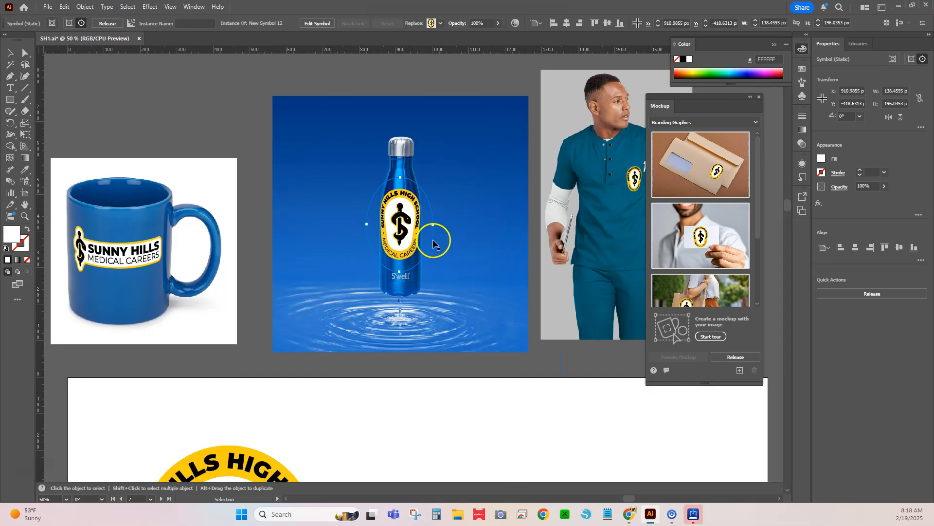
pyautogui.click(436, 364)
# - Release the existing mockup on the teal scrubs photo and move its badge off the photo
pyautogui.moveTo(513, 229); pyautogui.dragTo(327, 271)
pyautogui.click(407, 262)
pyautogui.click(734, 359)
pyautogui.click(534, 222)
pyautogui.moveTo(440, 224); pyautogui.dragTo(534, 220)
# - Place the oval badge over the chest pocket of the teal scrubs top
pyautogui.scroll(4, 508, 246)
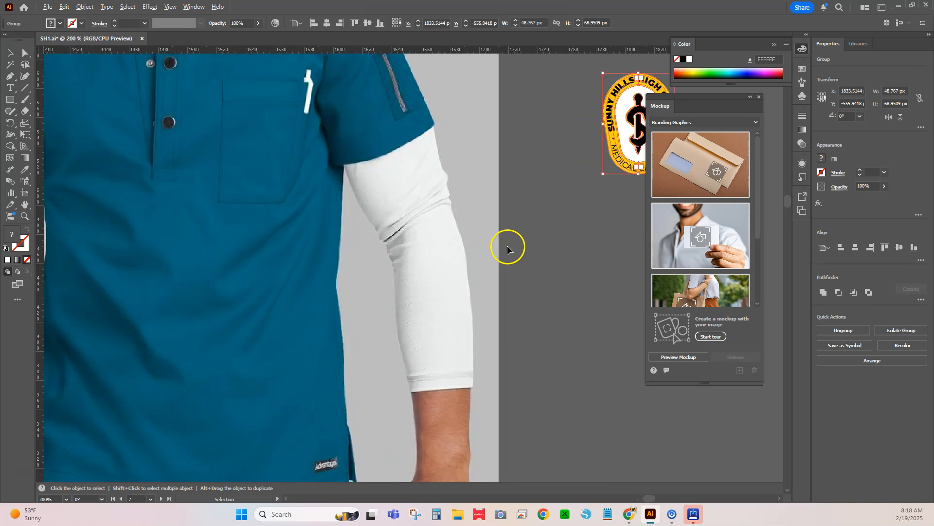
pyautogui.scroll(-1, 389, 217)
pyautogui.moveTo(356, 224); pyautogui.dragTo(440, 310)
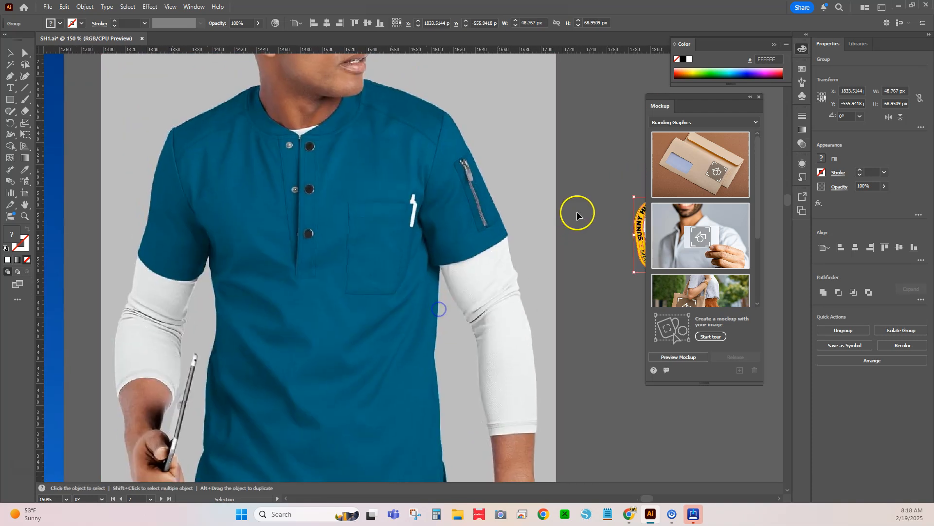
pyautogui.moveTo(633, 238); pyautogui.dragTo(358, 254)
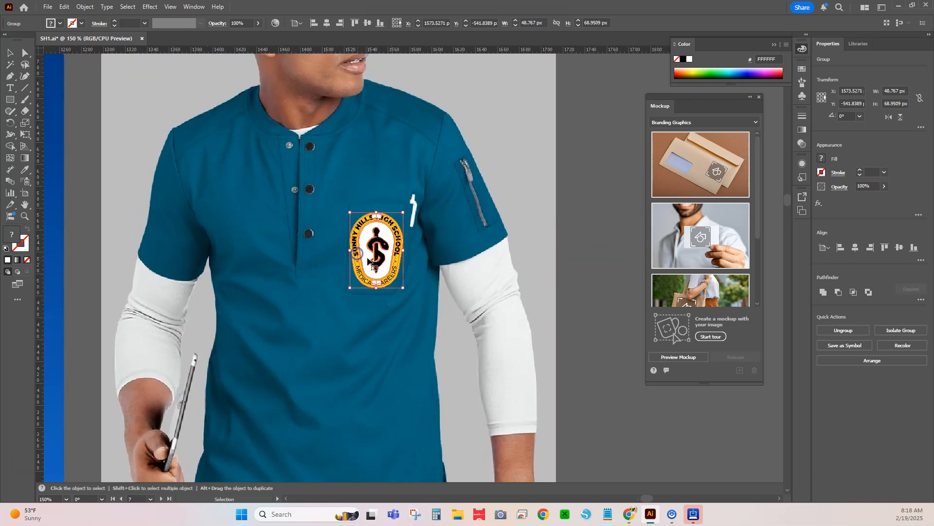
pyautogui.click(583, 212)
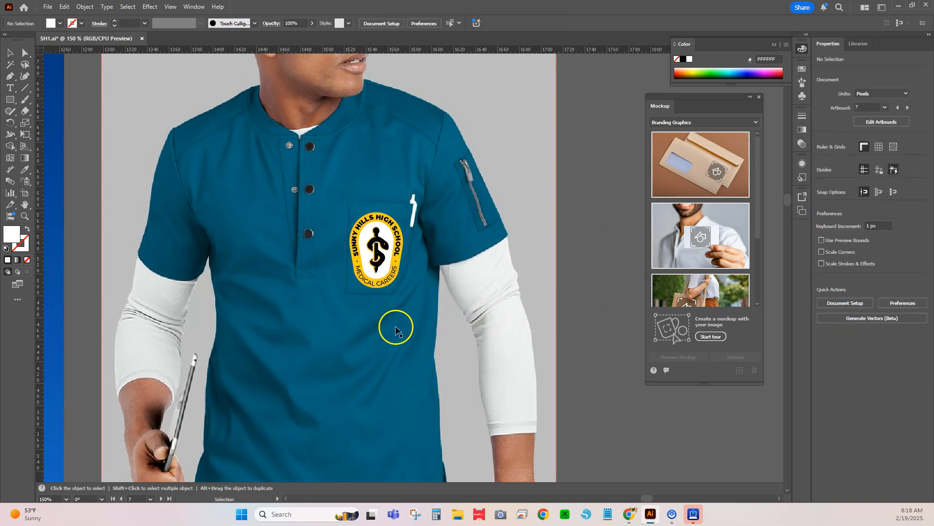
# - Rotate the badge on the scrubs to about 357.7° to follow the slant of the chest pocket
pyautogui.scroll(-1, 396, 329)
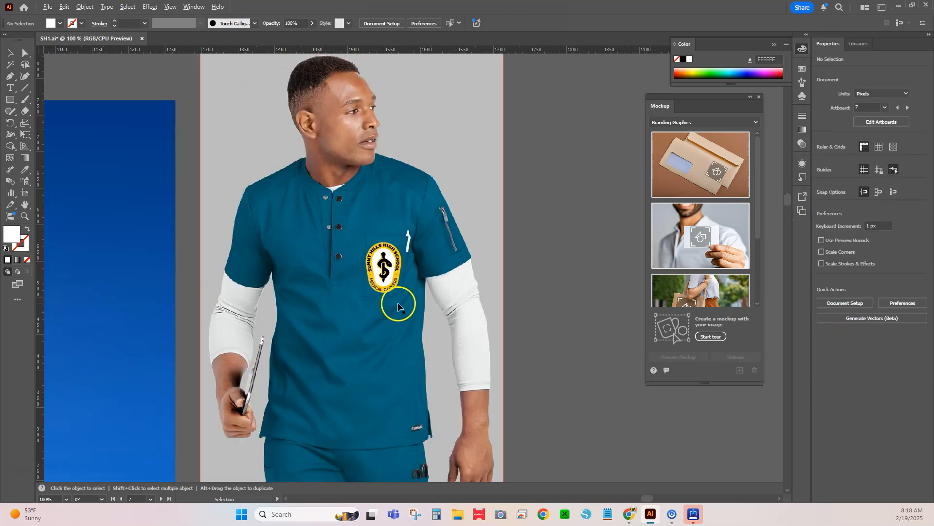
pyautogui.scroll(3, 401, 259)
pyautogui.click(401, 259)
pyautogui.moveTo(411, 203); pyautogui.dragTo(412, 205)
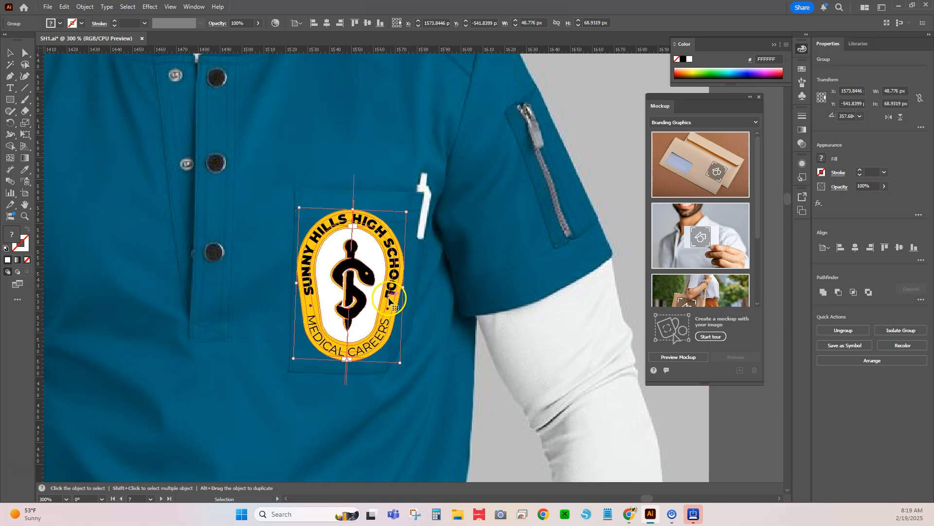
pyautogui.scroll(-3, 390, 299)
pyautogui.click(548, 261)
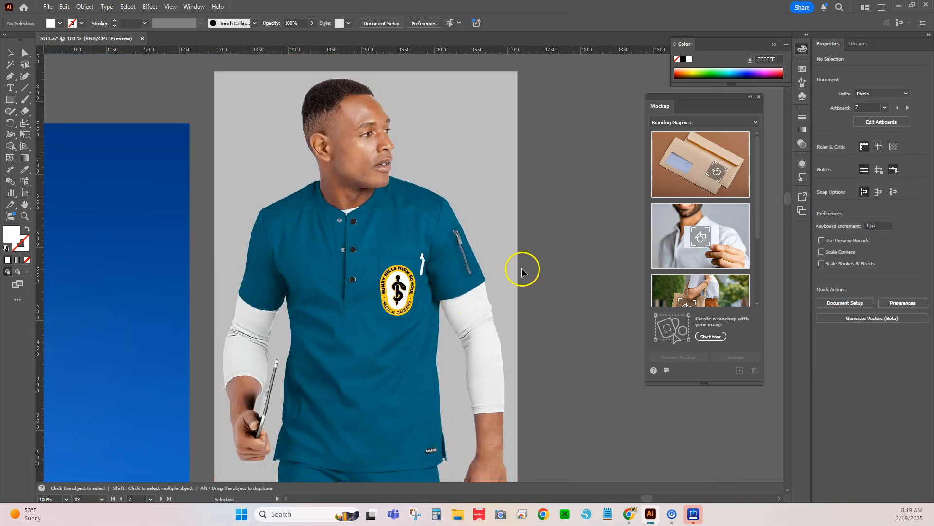
# - Nudge the badge slightly on the pocket and create a mockup from it and the scrubs photo
pyautogui.hotkey('ctrl', 'a')
pyautogui.moveTo(402, 282); pyautogui.dragTo(401, 303)
pyautogui.hotkey('ctrl', 'z')
pyautogui.click(557, 240)
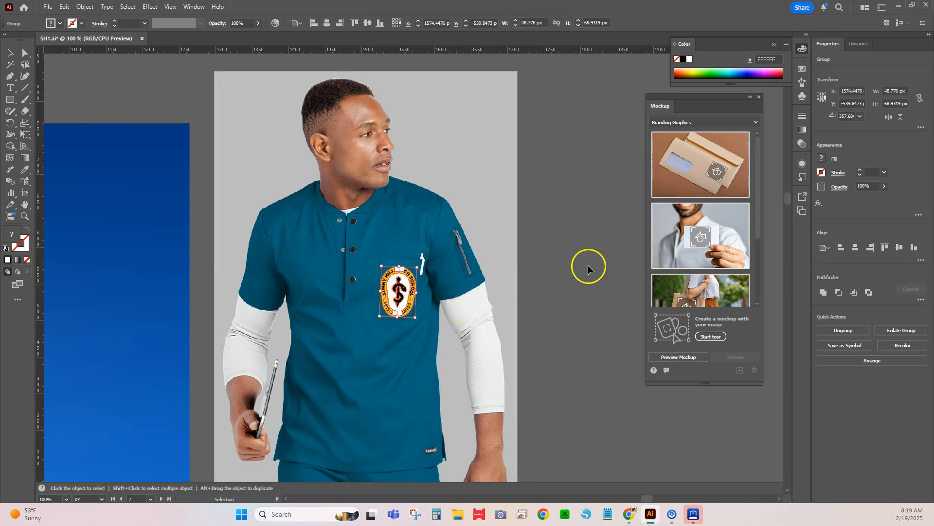
pyautogui.keyDown('shift'); pyautogui.click(393, 361); pyautogui.keyUp('shift')
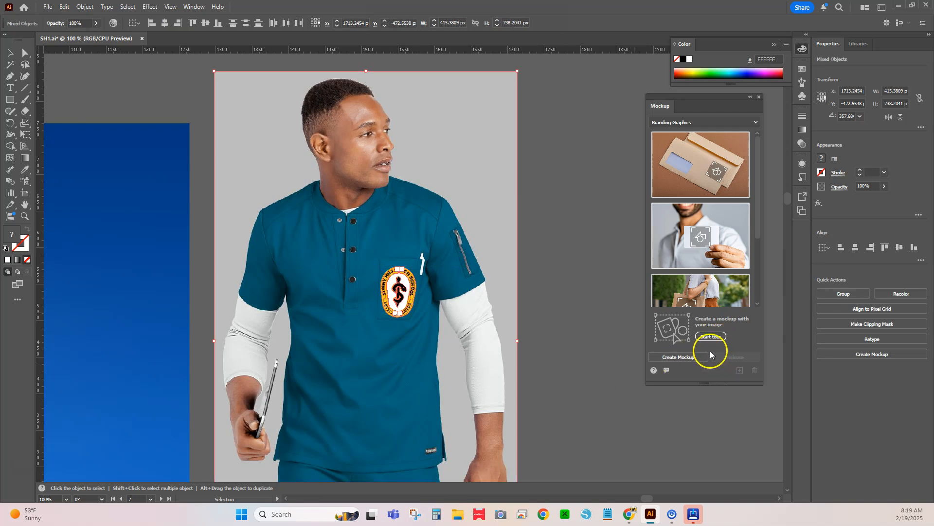
pyautogui.click(670, 357)
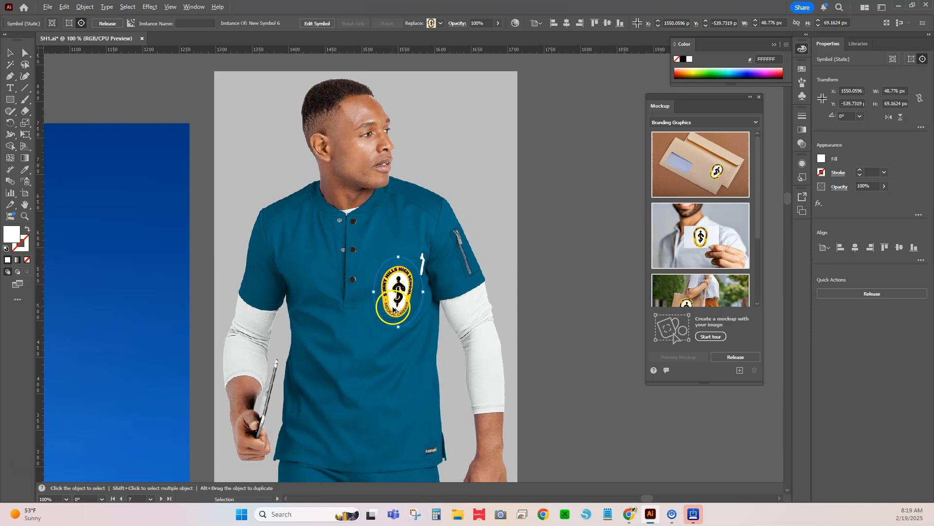
# - Fine-tune the badge's position within the scrubs pocket and rotate it slightly to match the pocket's angle
pyautogui.scroll(3, 393, 309)
pyautogui.moveTo(402, 296)
pyautogui.mouseDown()
pyautogui.moveTo(423, 296)
pyautogui.moveTo(402, 297)
pyautogui.mouseUp()
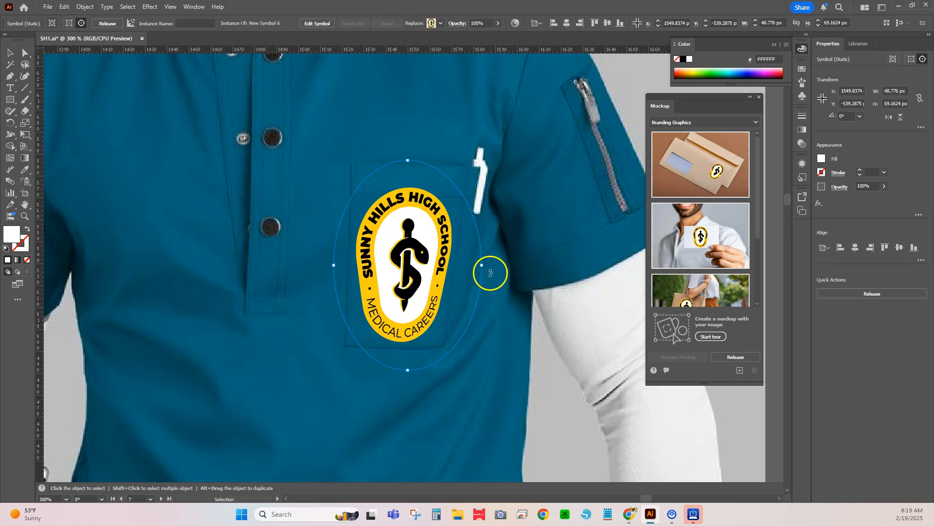
pyautogui.moveTo(488, 269); pyautogui.dragTo(482, 271)
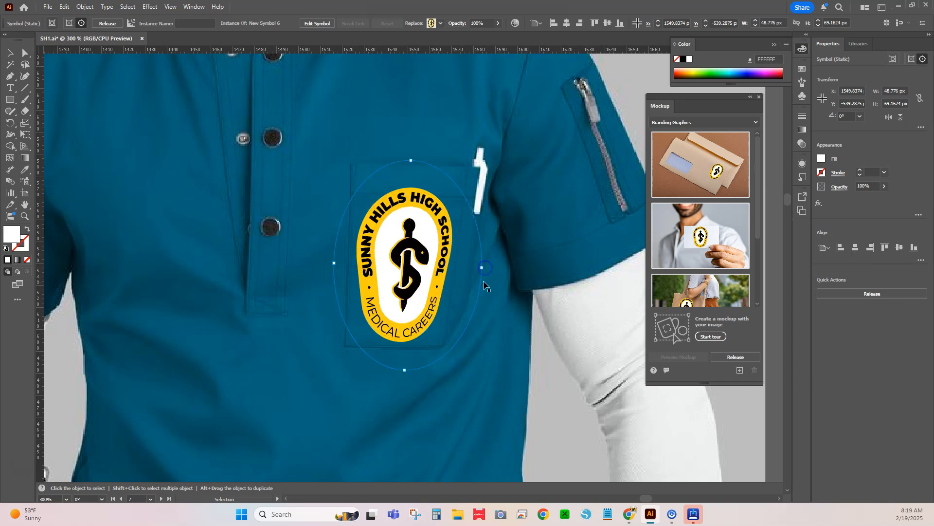
pyautogui.scroll(-2, 465, 303)
pyautogui.scroll(-3, 464, 312)
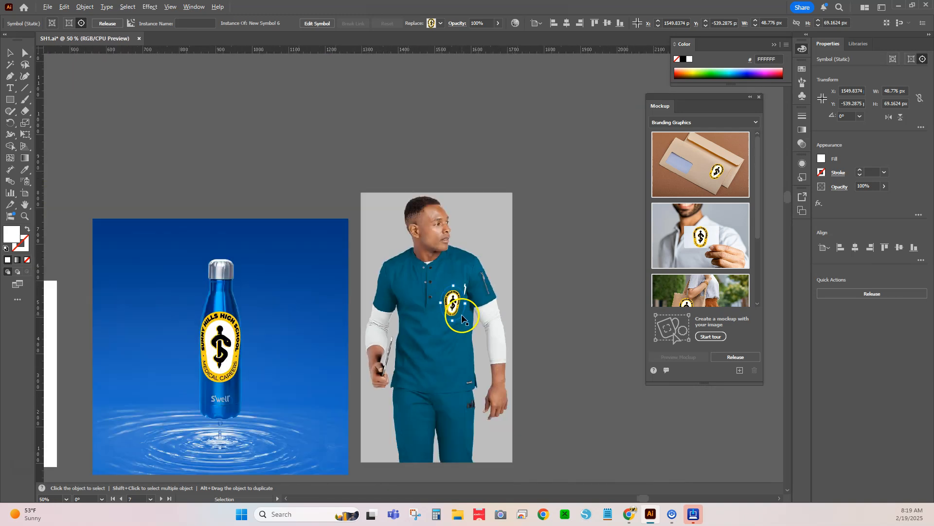
pyautogui.click(530, 289)
# - Move the oval badge and the horizontal logo off the large artboard into the empty canvas beside it
pyautogui.scroll(-3, 530, 288)
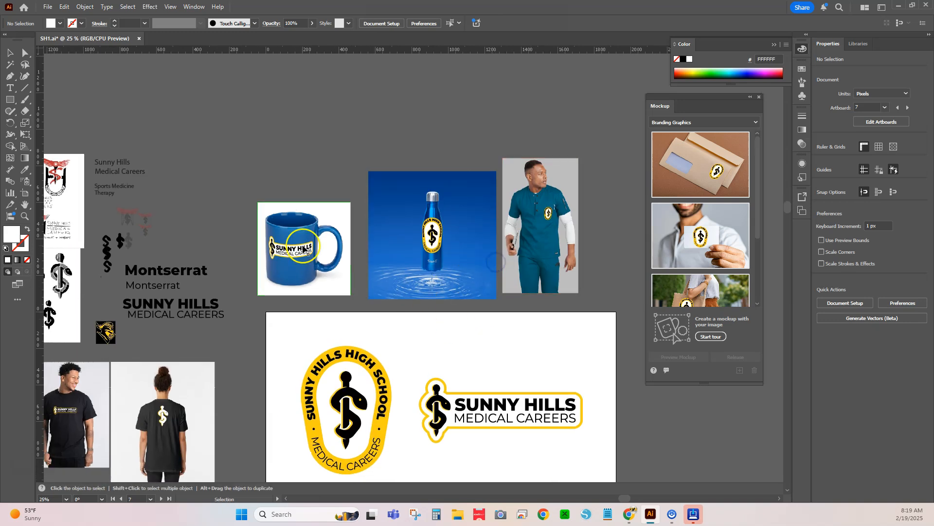
pyautogui.moveTo(443, 310); pyautogui.dragTo(284, 305)
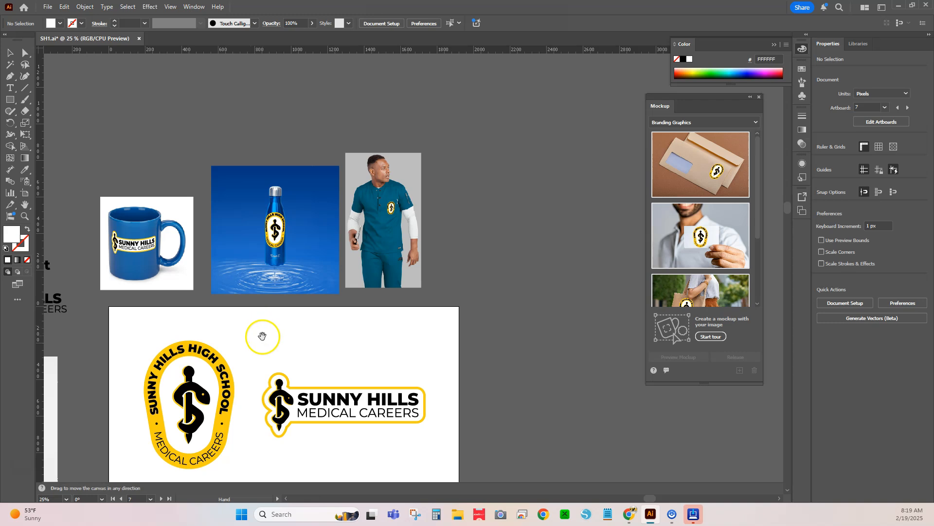
pyautogui.moveTo(258, 337); pyautogui.dragTo(295, 207)
pyautogui.moveTo(281, 319); pyautogui.dragTo(340, 358)
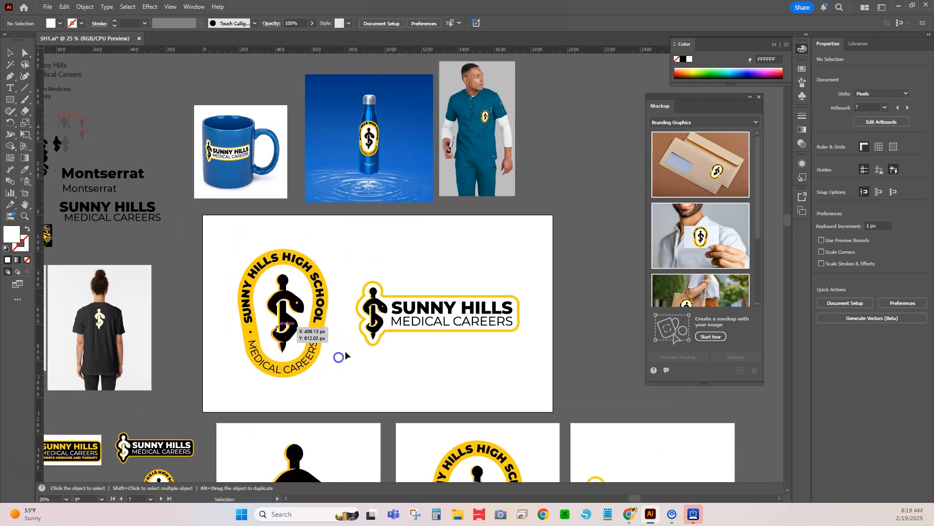
pyautogui.scroll(1, 349, 356)
pyautogui.moveTo(331, 390); pyautogui.dragTo(315, 346)
pyautogui.moveTo(179, 166); pyautogui.dragTo(519, 348)
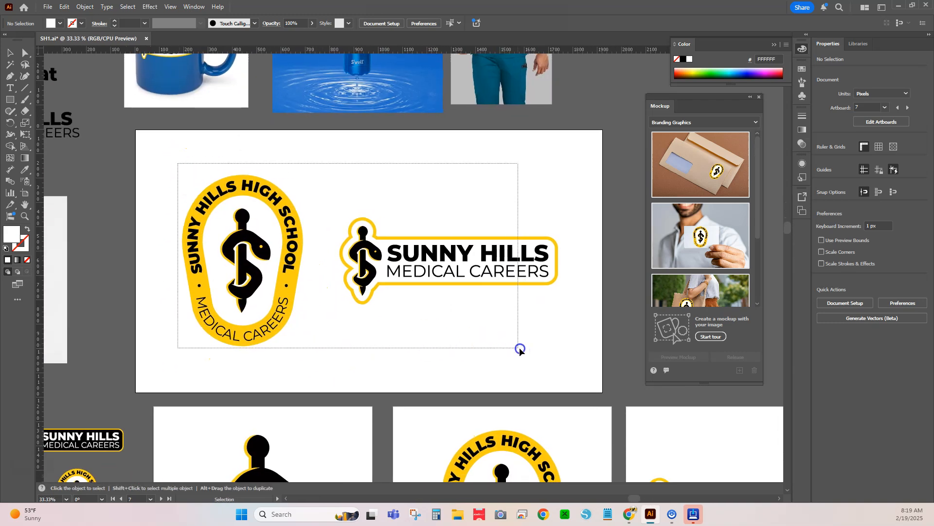
pyautogui.scroll(-1, 438, 266)
pyautogui.moveTo(287, 267); pyautogui.dragTo(619, 267)
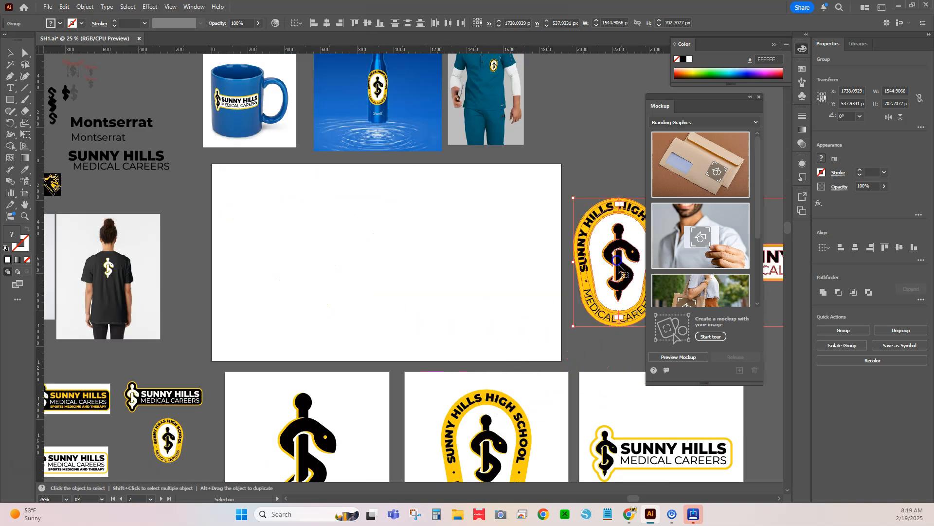
# - Check the width and height of the empty SH-Logos artboard
pyautogui.click(306, 211)
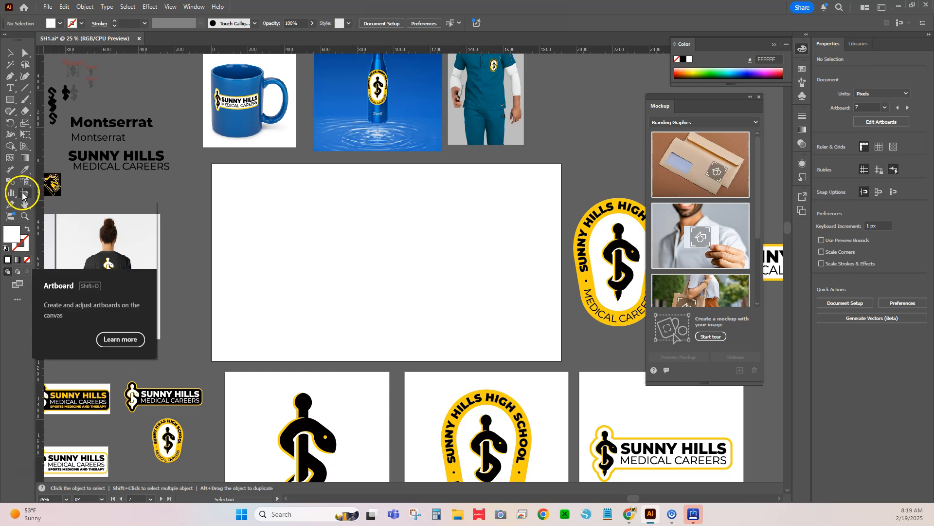
pyautogui.click(25, 193)
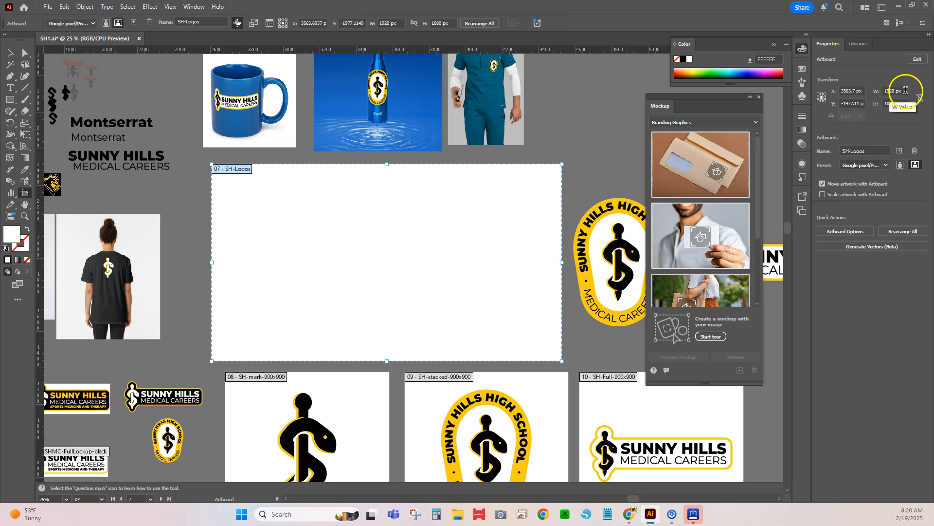
pyautogui.click(895, 104)
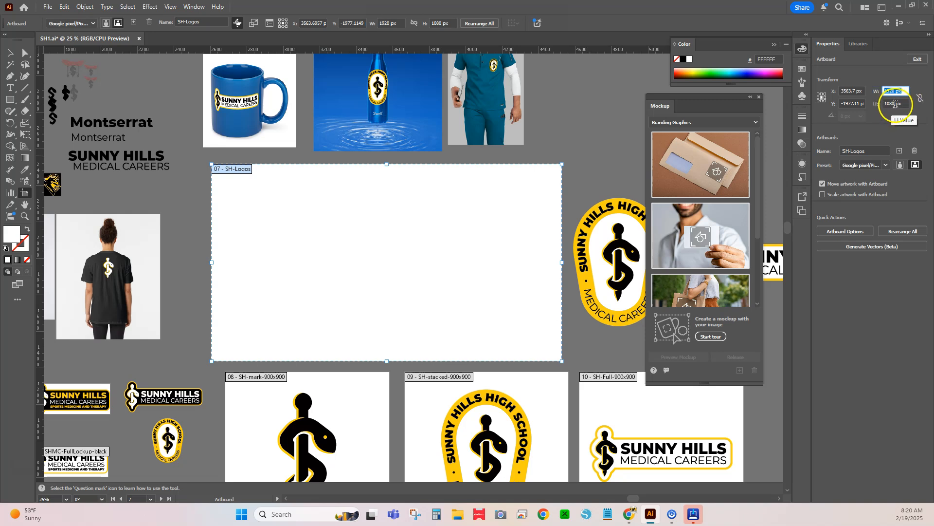
pyautogui.click(904, 103)
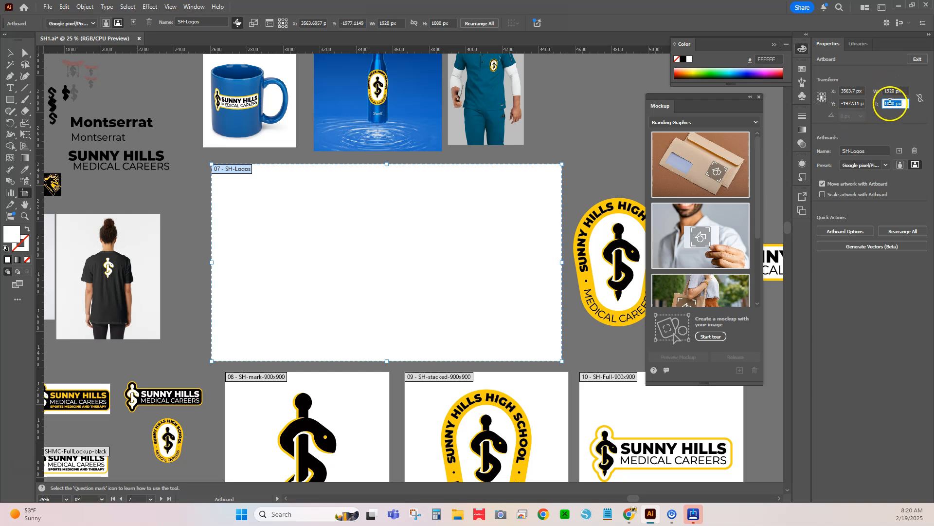
pyautogui.click(336, 252)
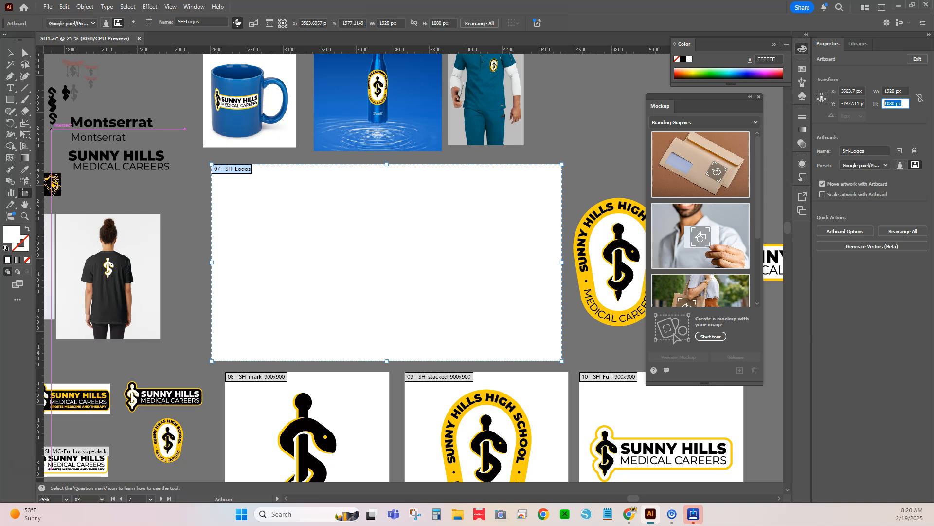
# - Place the mug, water bottle and scrubs mockups side by side on the SH-Logos artboard and enlarge the scrubs mockup
pyautogui.click(18, 52)
pyautogui.moveTo(273, 85); pyautogui.dragTo(297, 210)
pyautogui.moveTo(358, 125); pyautogui.dragTo(368, 275)
pyautogui.moveTo(480, 104); pyautogui.dragTo(506, 281)
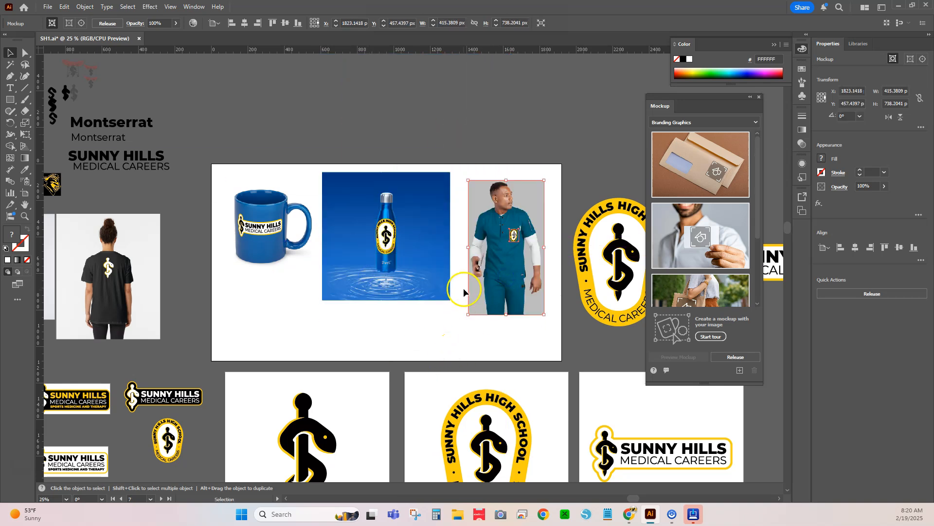
pyautogui.moveTo(468, 316); pyautogui.dragTo(451, 344)
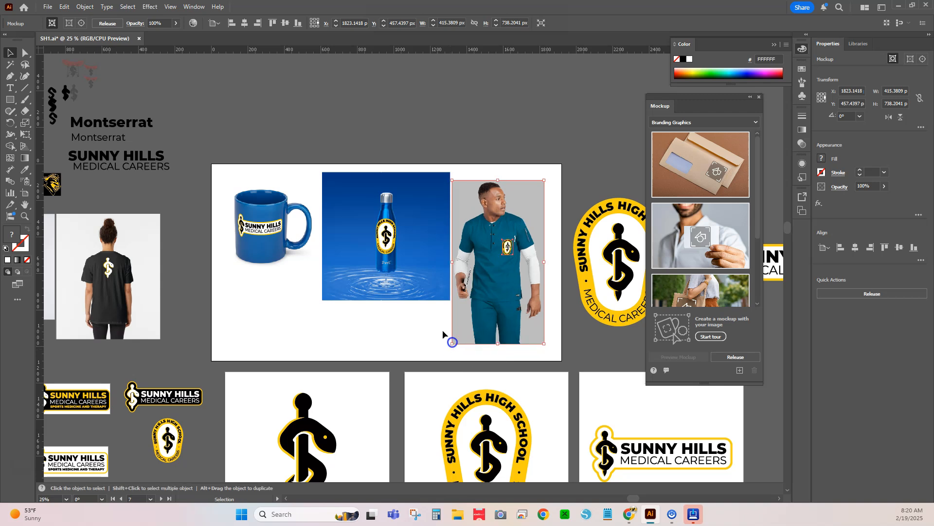
# - Shift the mug and bottle mockups lower on the artboard, roughly level with the middle of the scrubs photo
pyautogui.moveTo(327, 302); pyautogui.dragTo(307, 315)
pyautogui.moveTo(377, 301); pyautogui.dragTo(374, 321)
pyautogui.moveTo(271, 234); pyautogui.dragTo(321, 267)
pyautogui.click(388, 299)
pyautogui.click(366, 304)
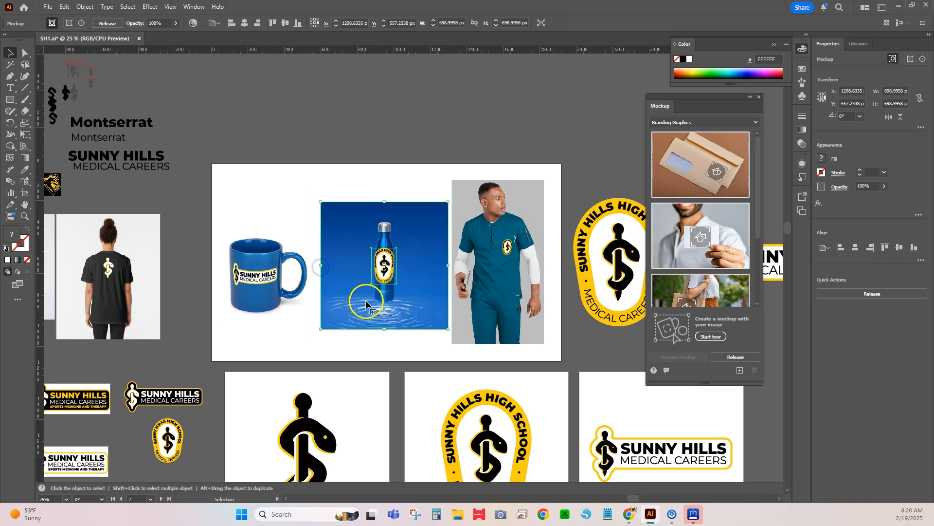
pyautogui.click(329, 351)
pyautogui.moveTo(358, 306); pyautogui.dragTo(354, 303)
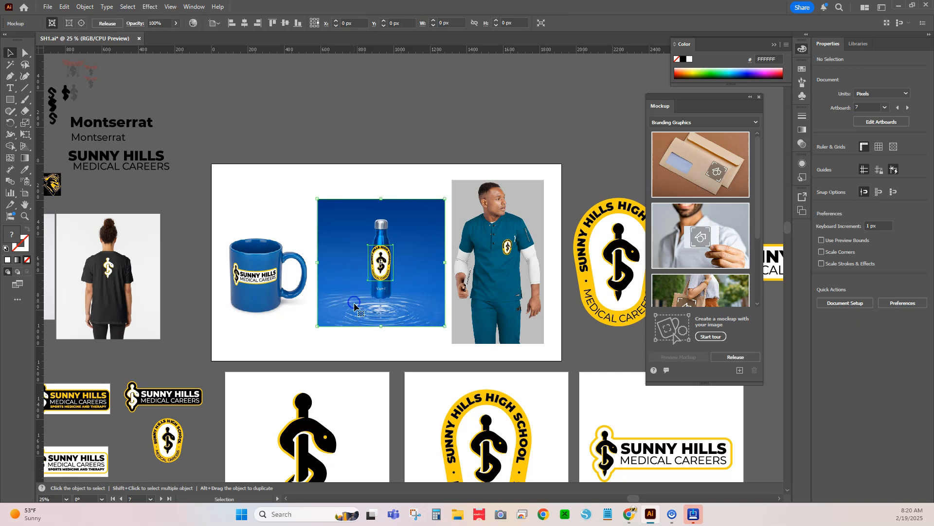
# - Swap the mug and bottle mockups and space the mug evenly between the bottle and the scrubs
pyautogui.moveTo(275, 303); pyautogui.dragTo(411, 287)
pyautogui.moveTo(332, 283); pyautogui.dragTo(233, 282)
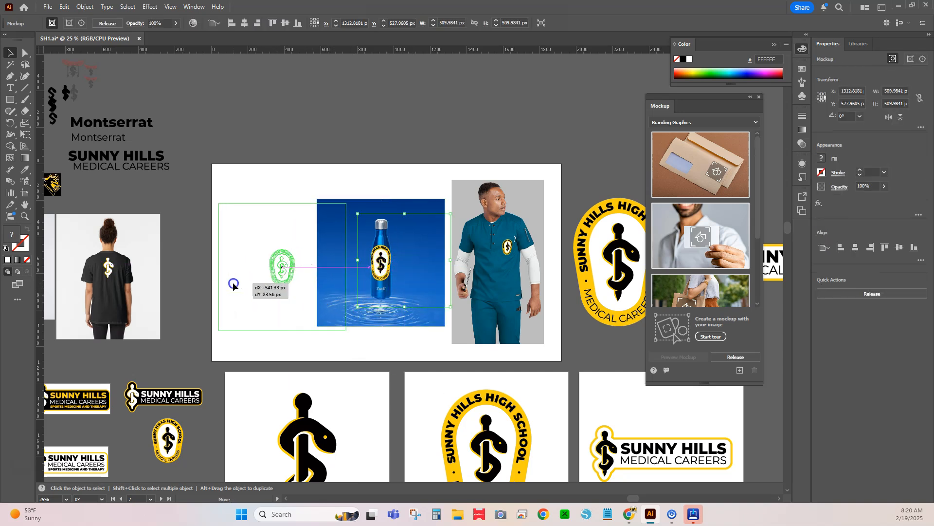
pyautogui.moveTo(400, 269); pyautogui.dragTo(397, 271)
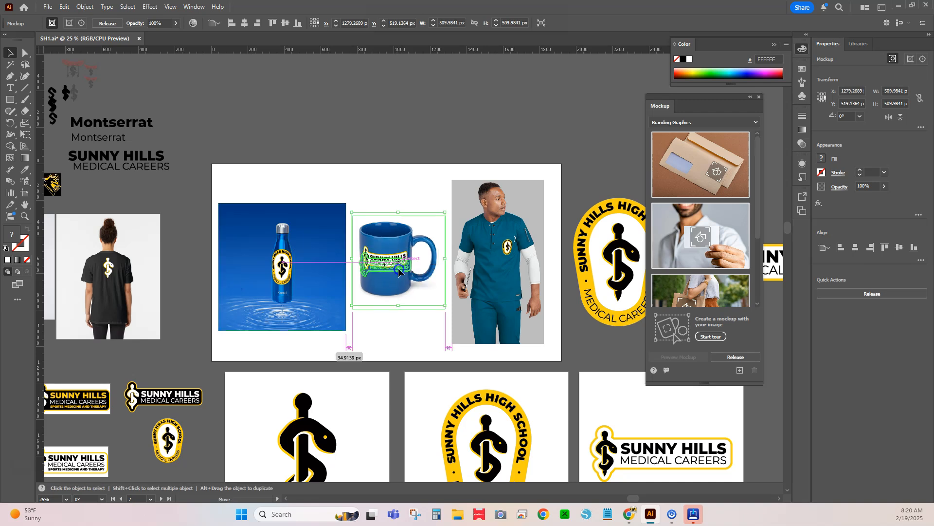
pyautogui.click(392, 288)
pyautogui.click(404, 370)
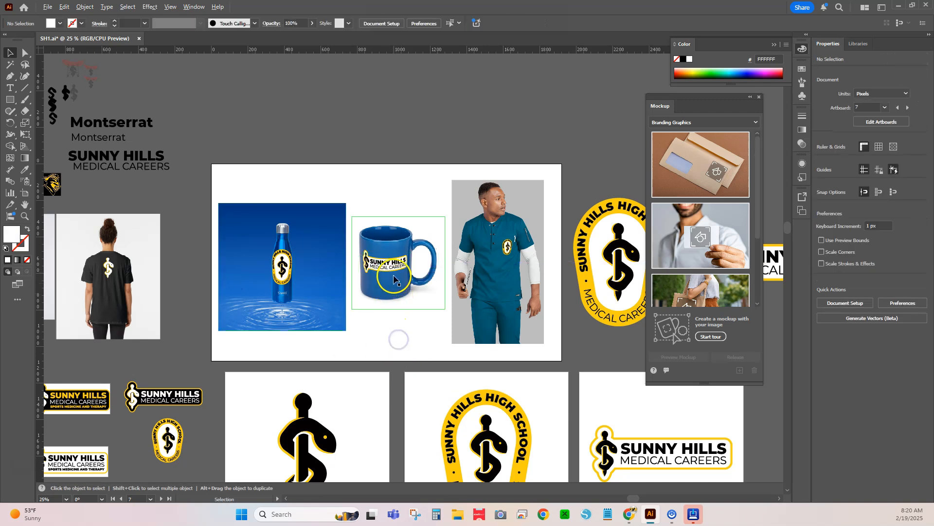
# - Edit the contents of the bottle mockup and shrink its oval badge to about 101 × 127 px
pyautogui.scroll(3, 399, 273)
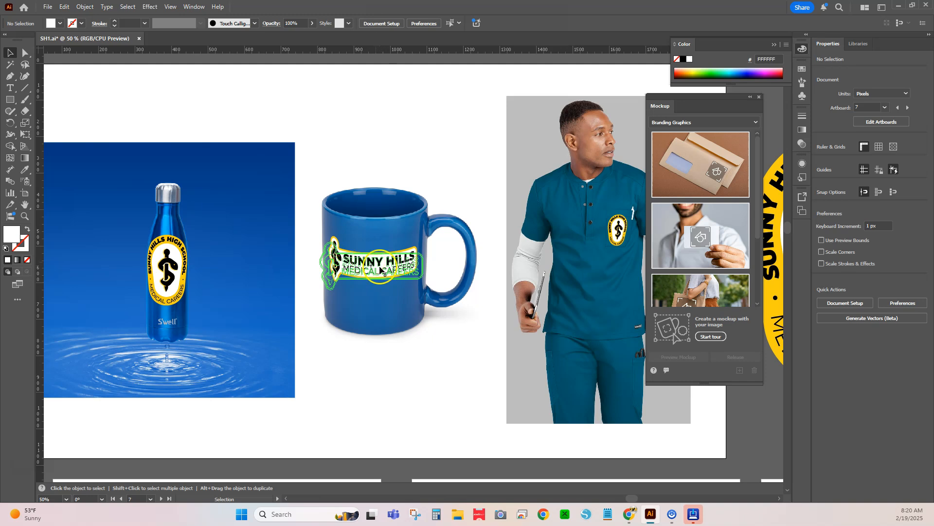
pyautogui.click(167, 270)
pyautogui.moveTo(163, 262); pyautogui.dragTo(171, 265)
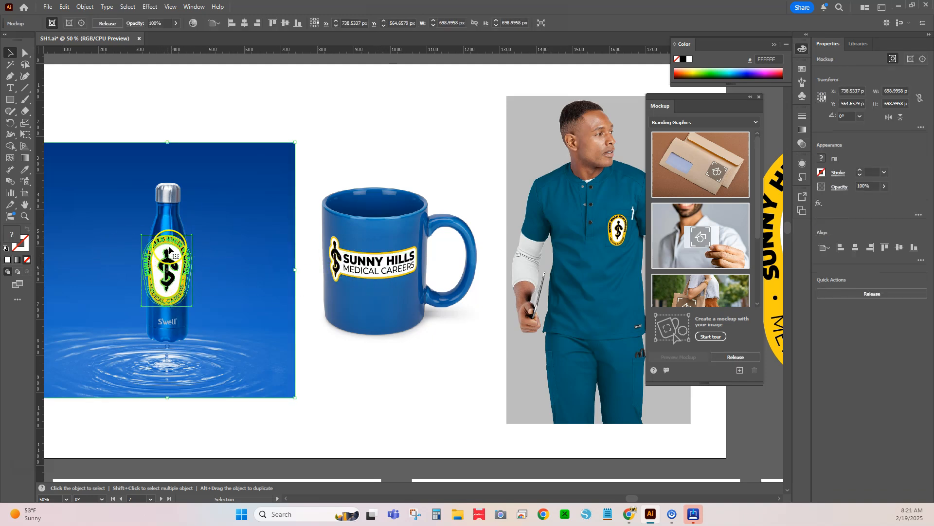
pyautogui.doubleClick(169, 250)
pyautogui.click(169, 253)
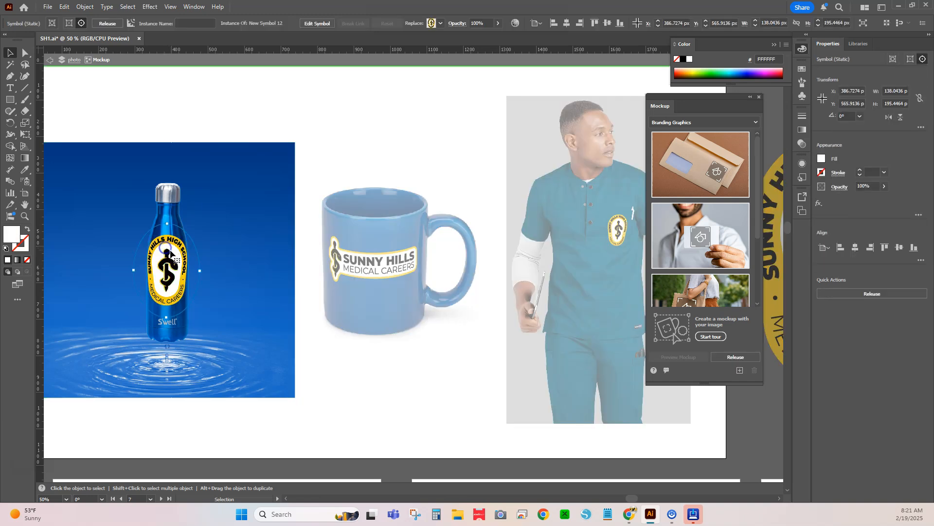
pyautogui.moveTo(167, 222); pyautogui.dragTo(168, 238)
pyautogui.moveTo(202, 273); pyautogui.dragTo(191, 275)
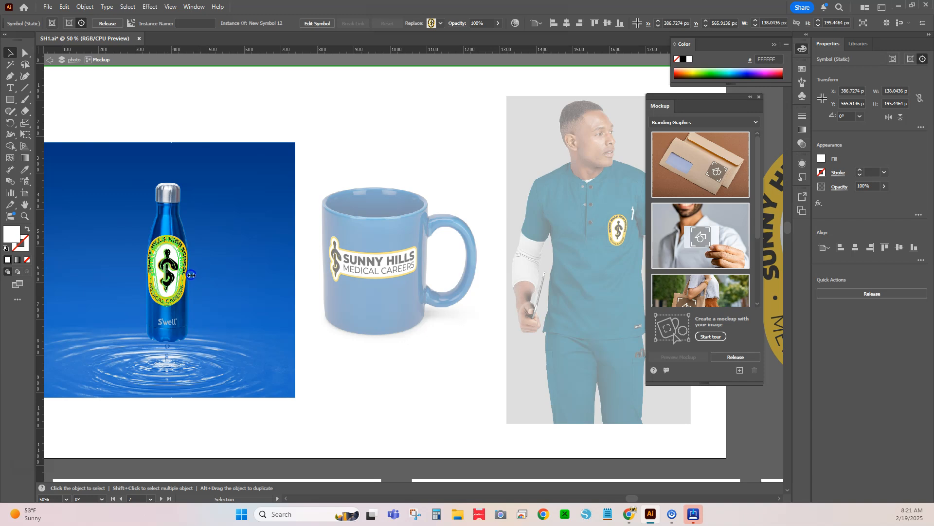
pyautogui.moveTo(169, 222); pyautogui.dragTo(169, 239)
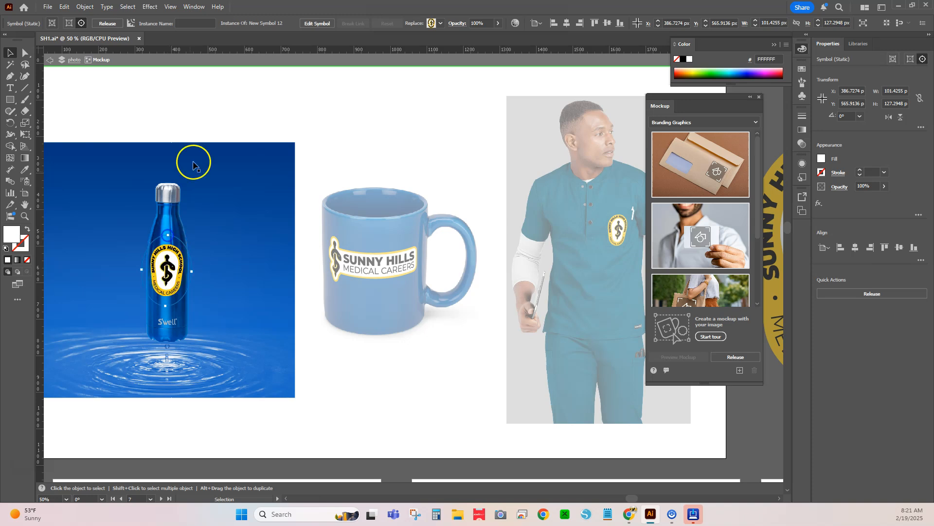
pyautogui.click(206, 98)
pyautogui.doubleClick(200, 131)
# - Move the floating Mockup panel away from the horizontal logo, clear of the scrubs mockup and large logos
pyautogui.scroll(-3, 226, 233)
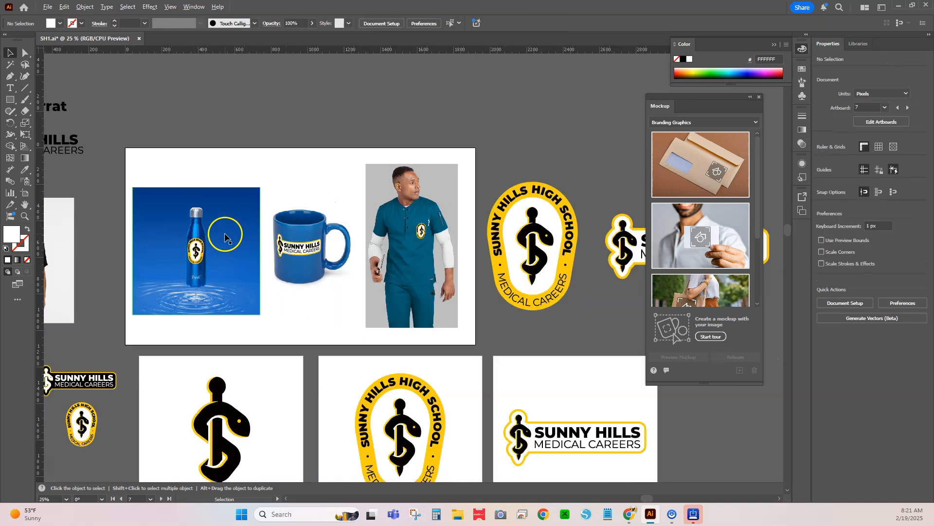
pyautogui.press('space')
pyautogui.moveTo(333, 307); pyautogui.dragTo(400, 342)
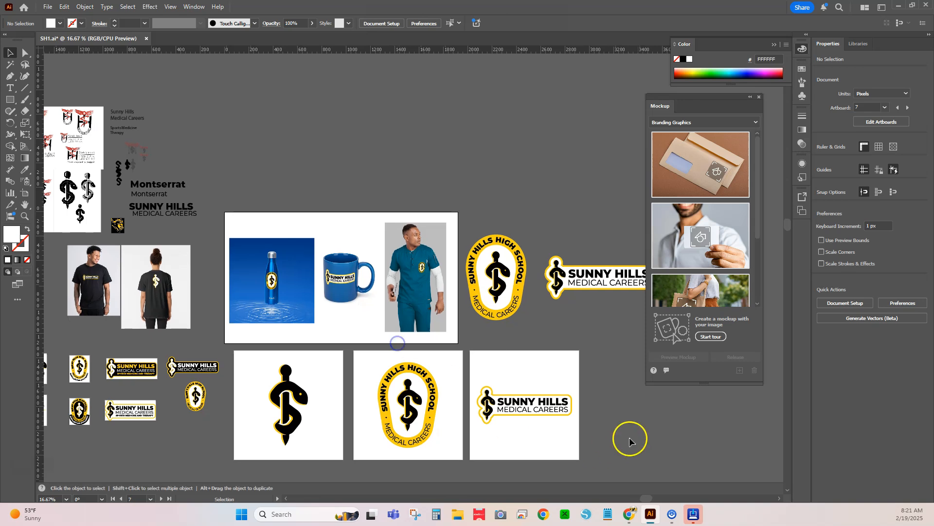
pyautogui.moveTo(689, 96); pyautogui.dragTo(135, 121)
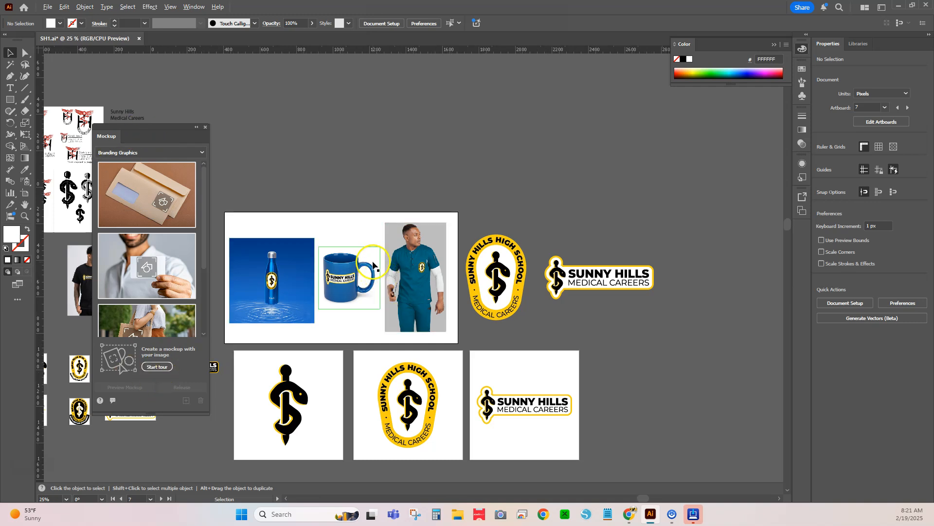
pyautogui.scroll(3, 371, 267)
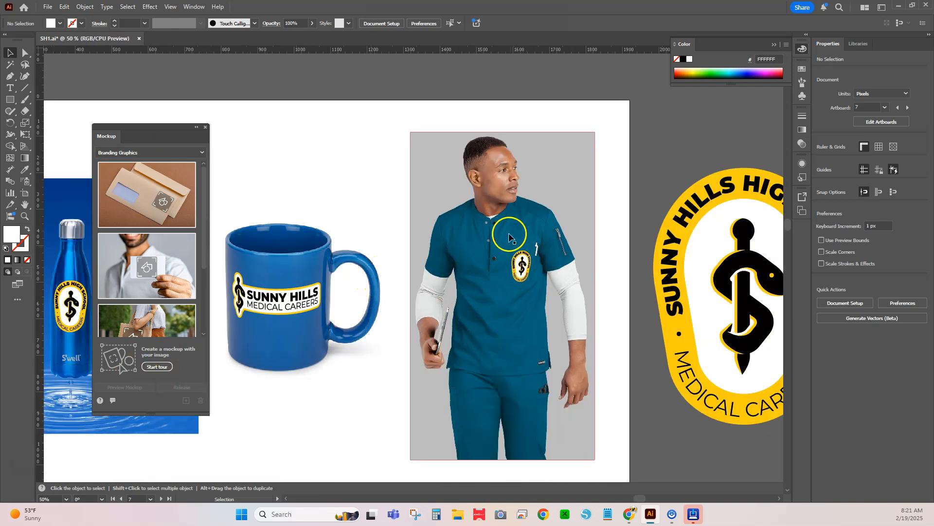